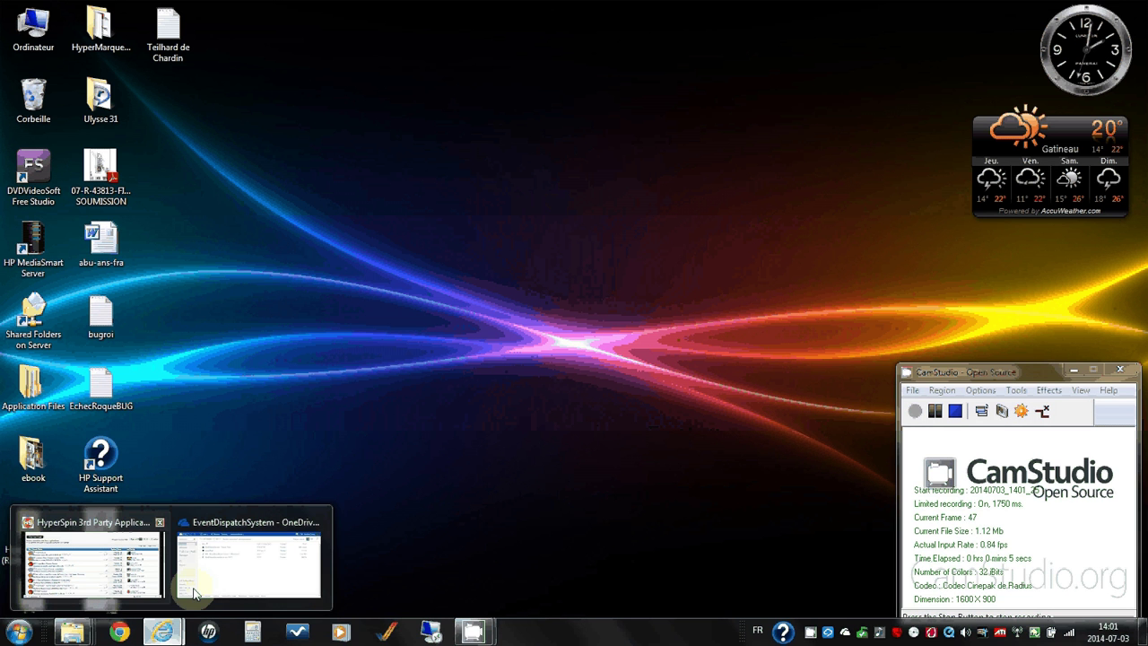
Switch to Internet Explorer and open the HyperSpin Event Dispatch System (EDS) thread in the HyperSpin 3rd Party Applications forum.
click(169, 636)
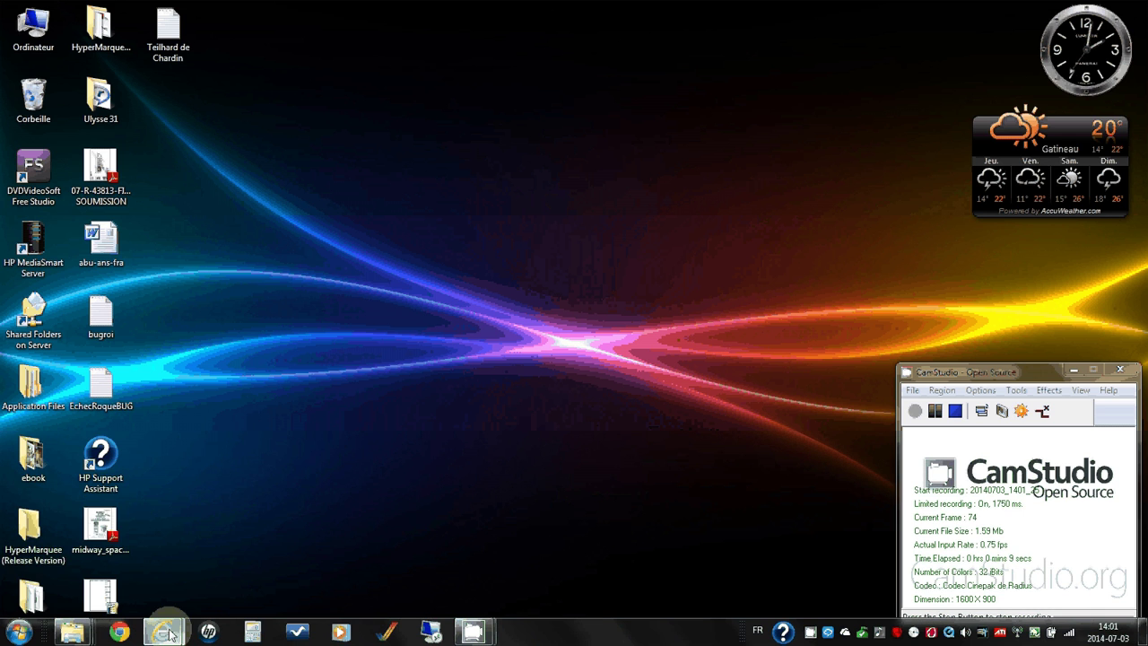
click(169, 635)
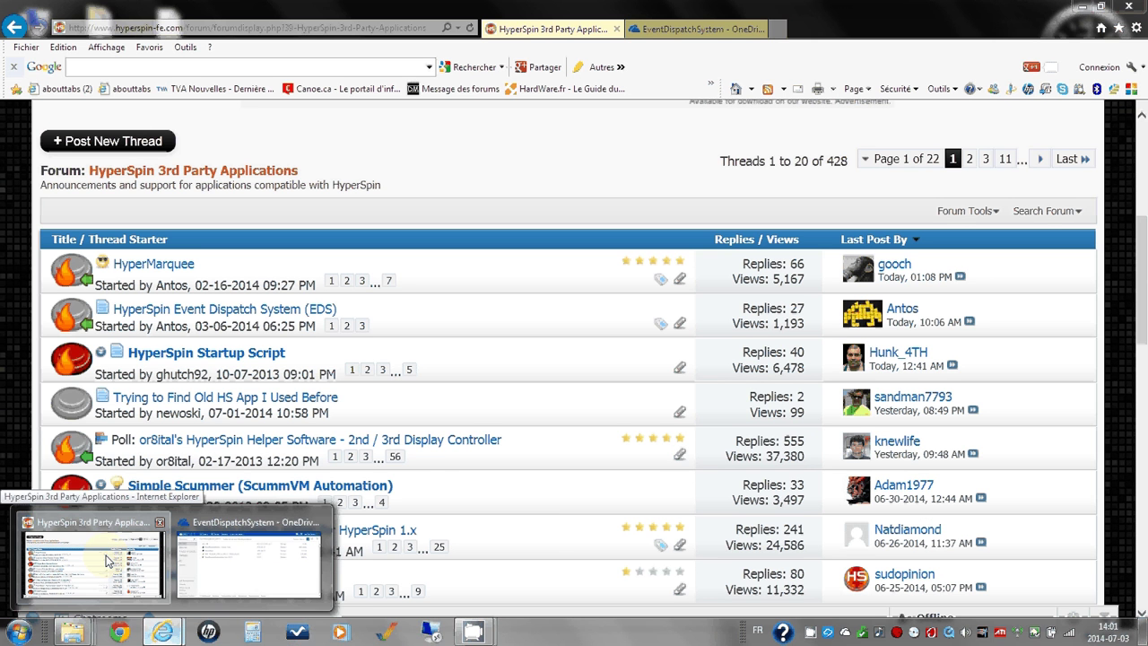
click(107, 560)
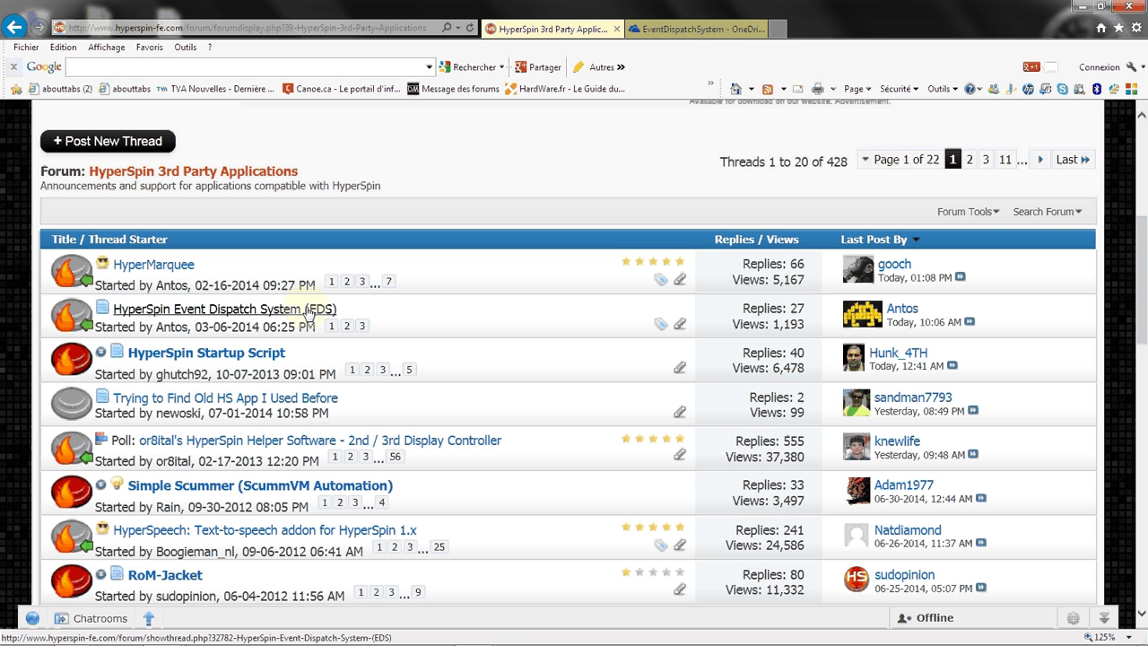
mouse_move(260, 310)
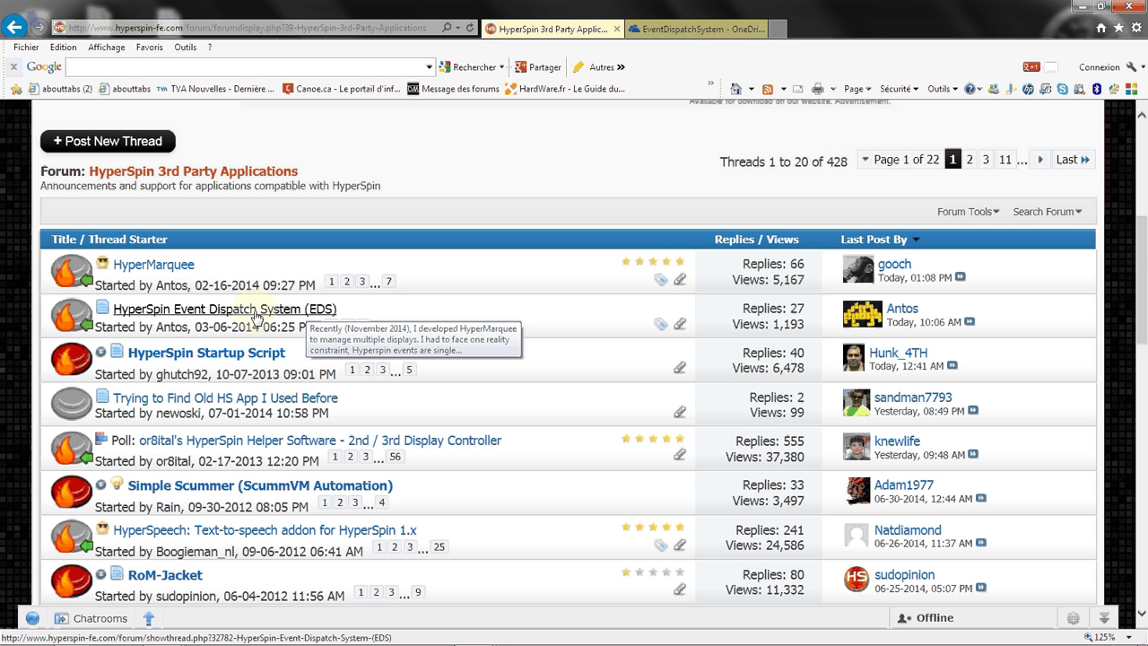
mouse_move(262, 280)
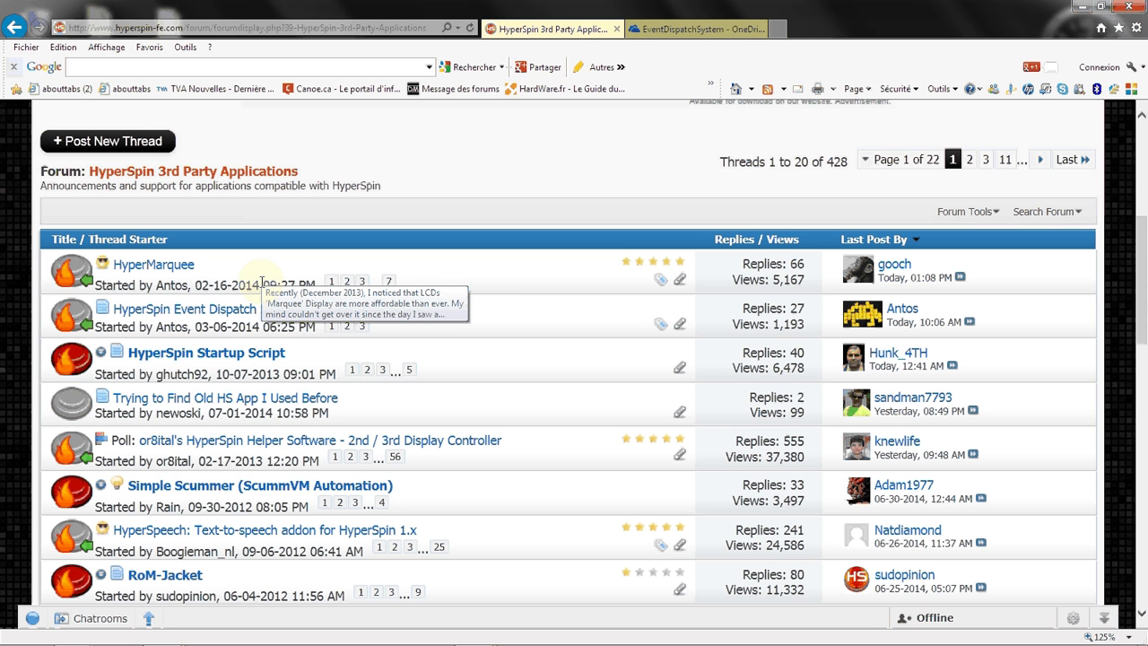
click(233, 310)
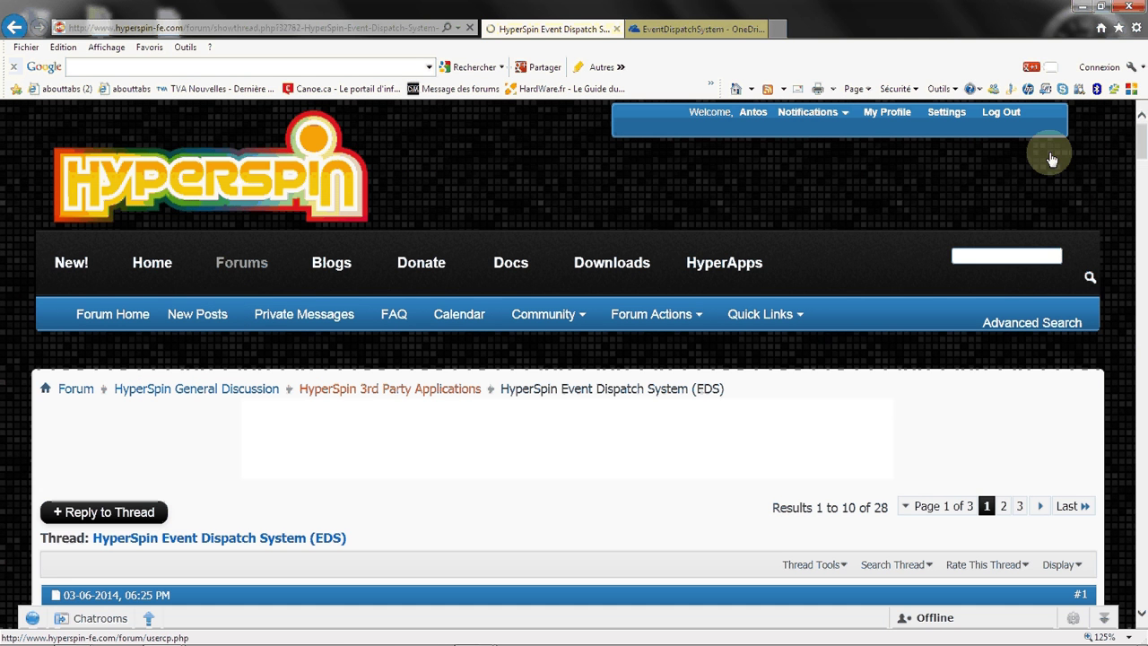
Review the EDS post's download link, view the shared EventDispatchSystem folder on OneDrive, and minimize the browser.
drag(1142, 142, 1144, 165)
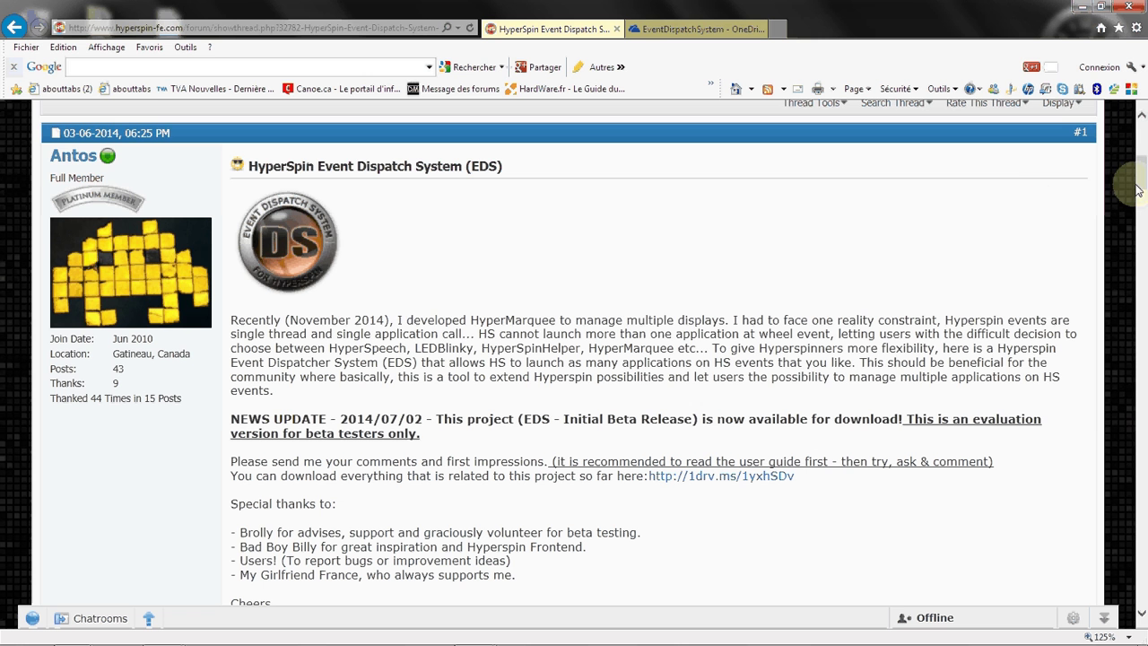
drag(1140, 185, 1141, 191)
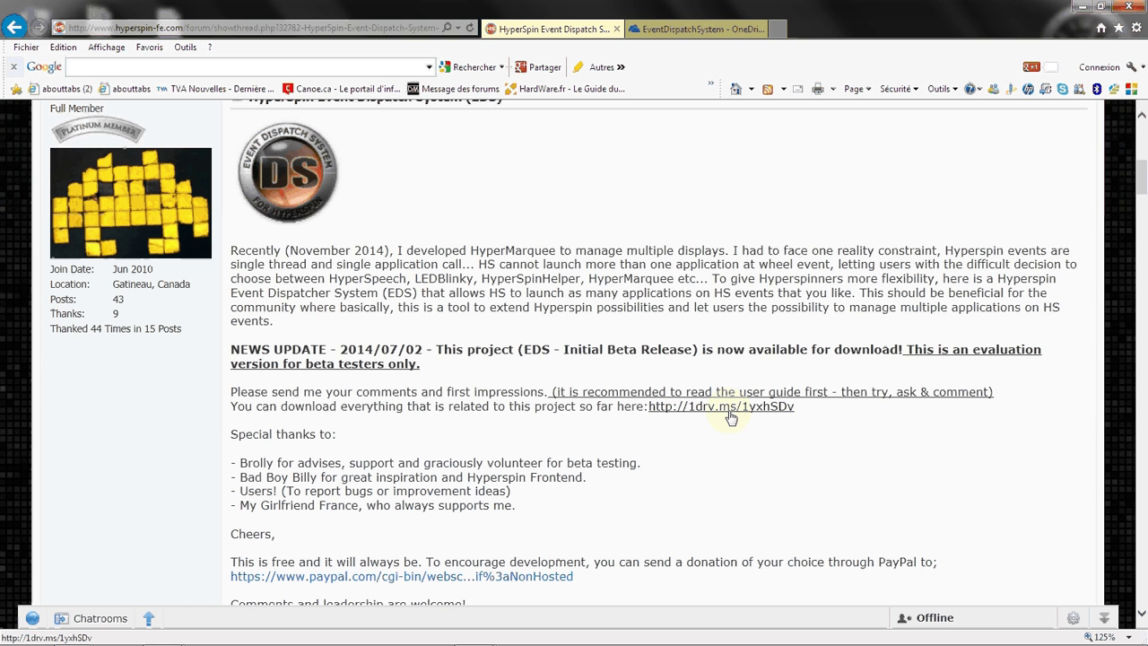
click(695, 27)
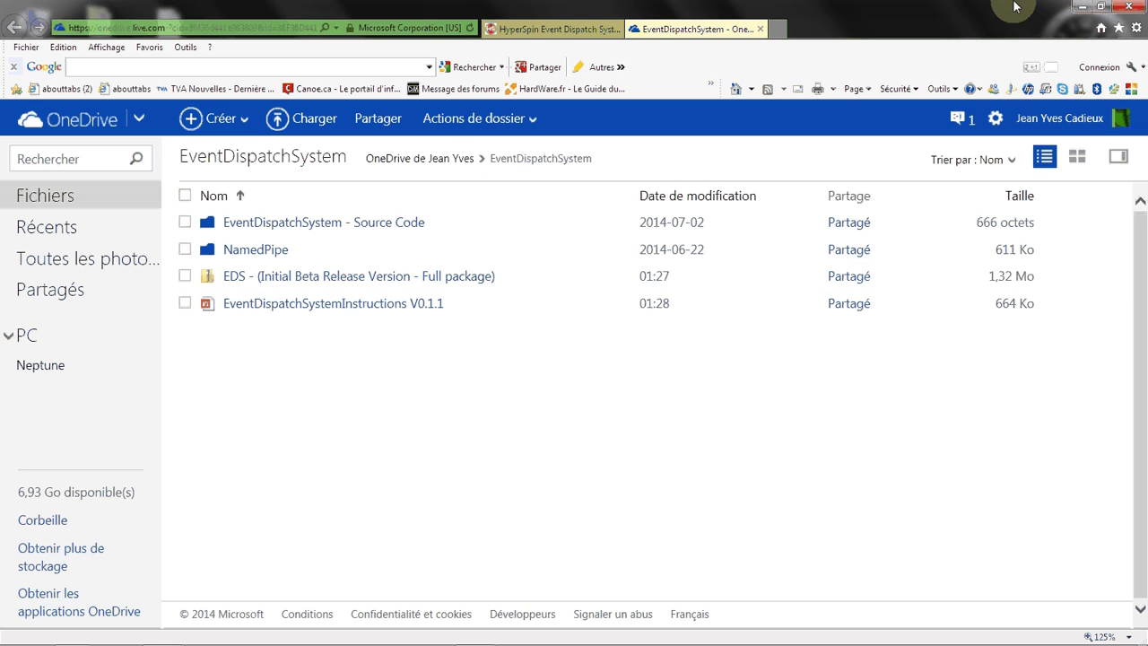
click(1081, 5)
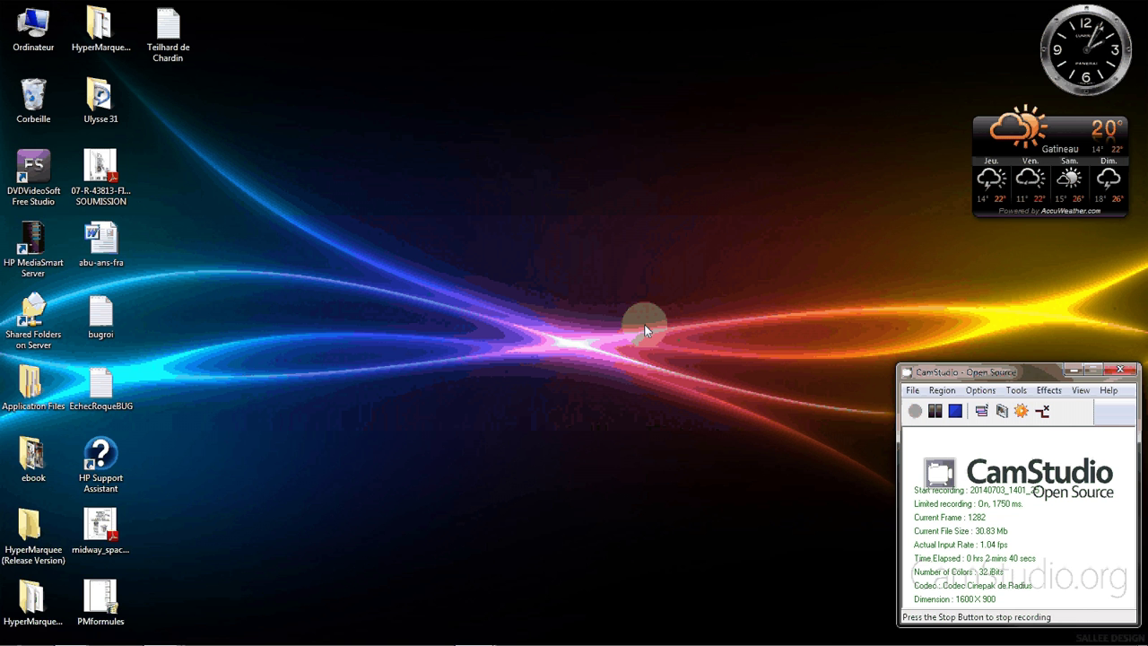
Bring up the EDS - Release Version folder in Windows Explorer and select EDS_ClassLibrary.dll.
mouse_move(645, 642)
mouse_move(79, 638)
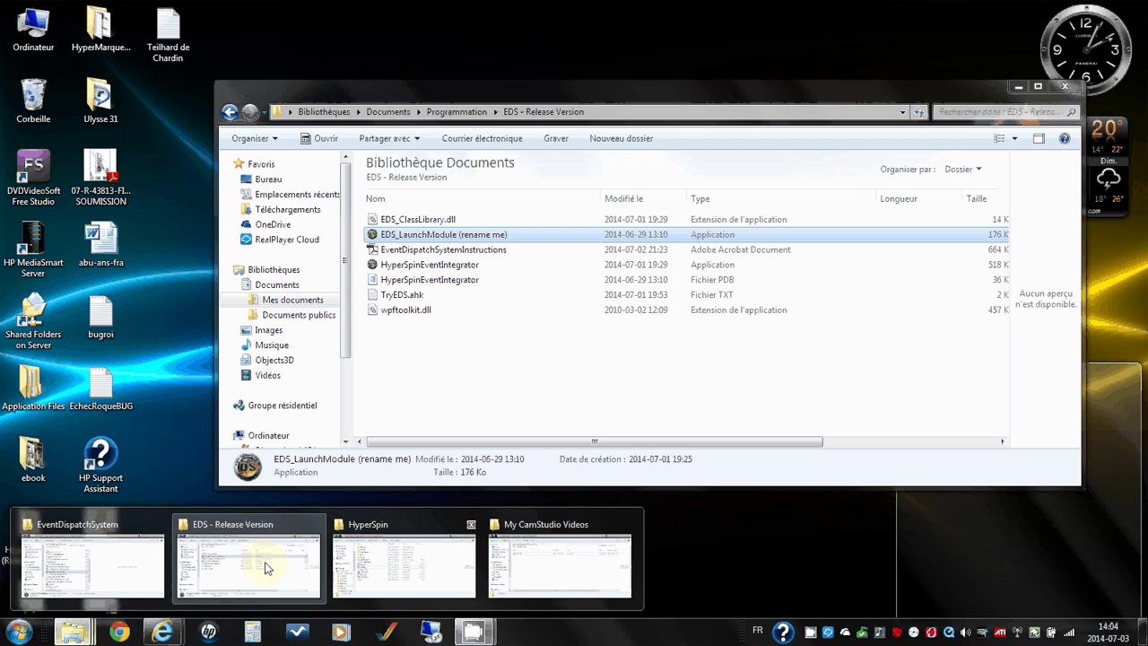
click(267, 567)
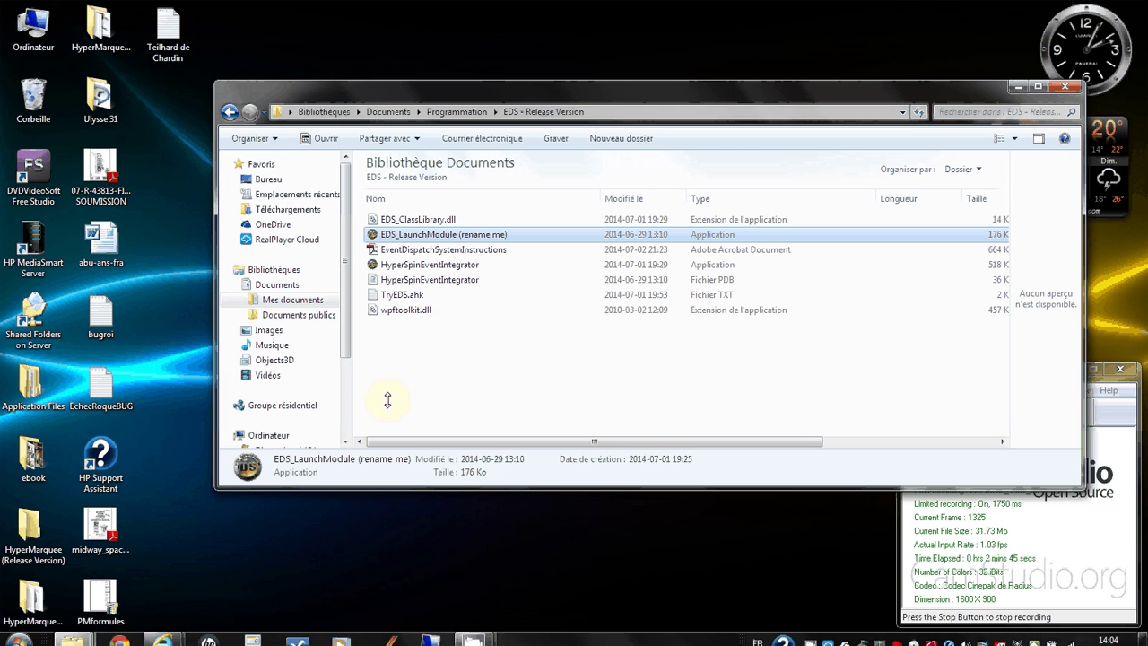
click(450, 356)
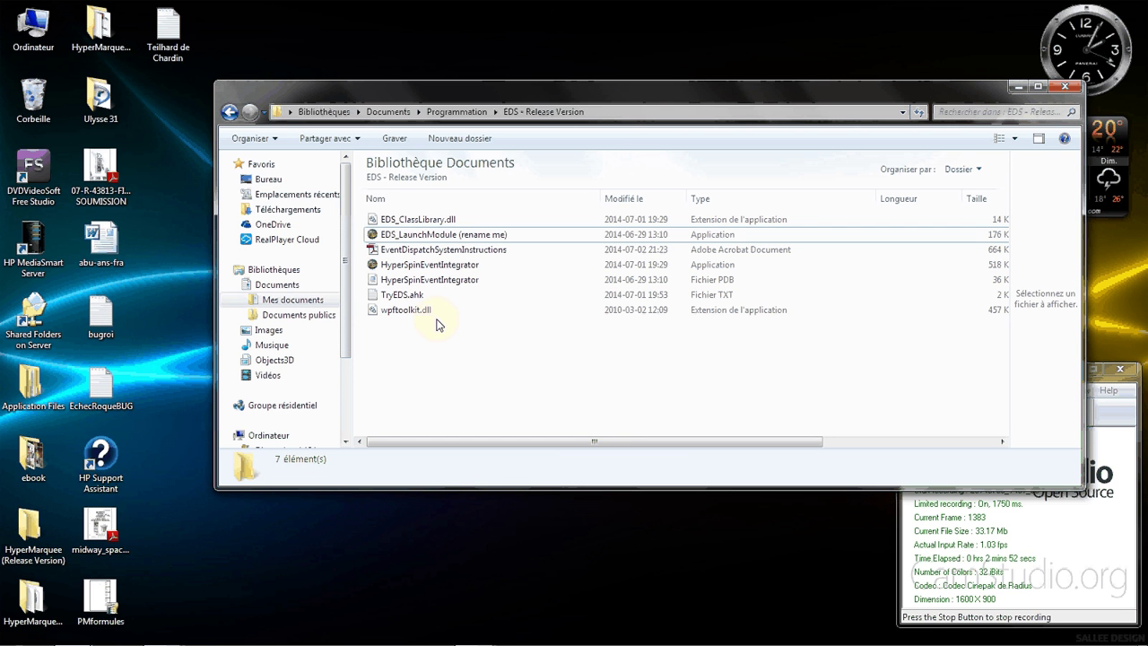
click(415, 224)
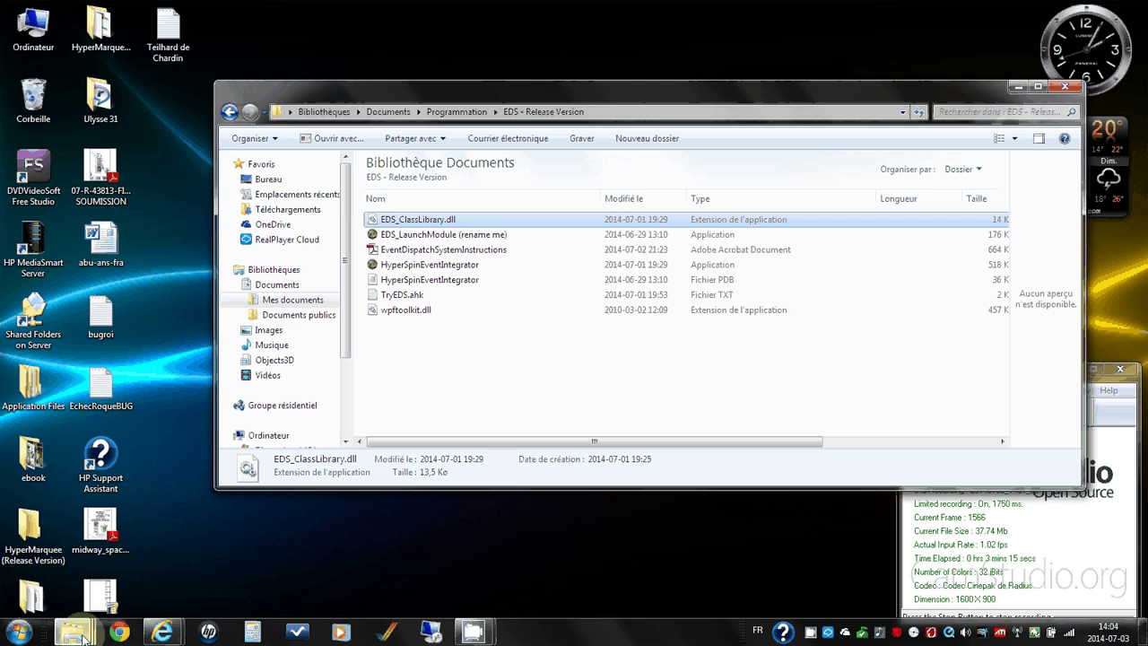
Switch to the HyperSpin folder and launch the HyperHQ application.
click(81, 633)
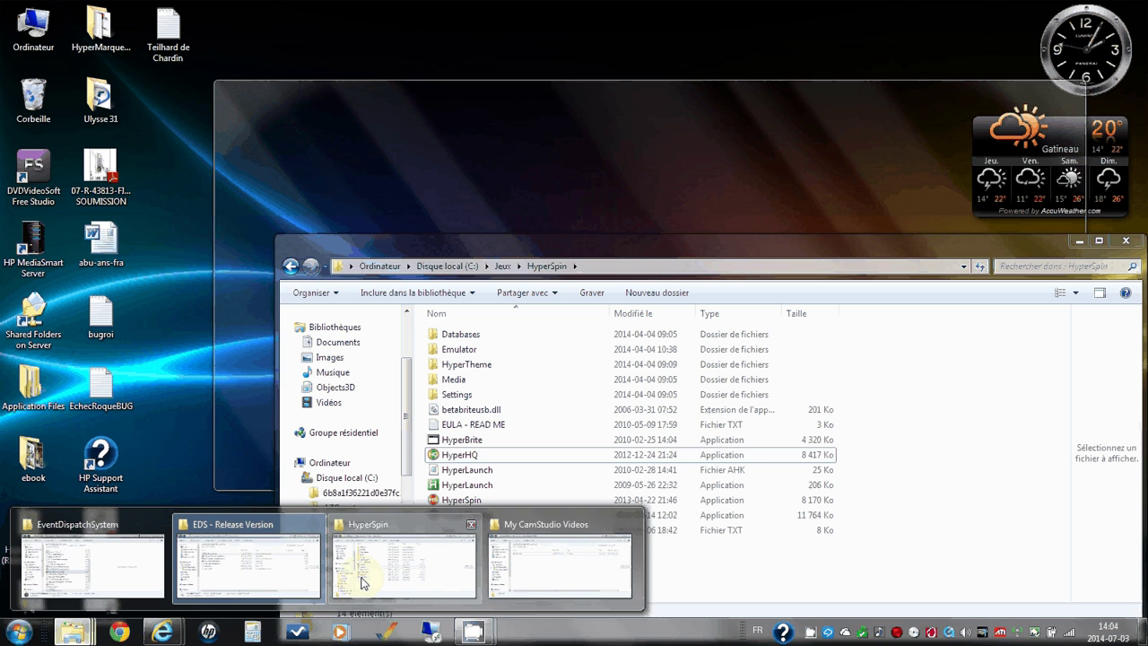
click(363, 583)
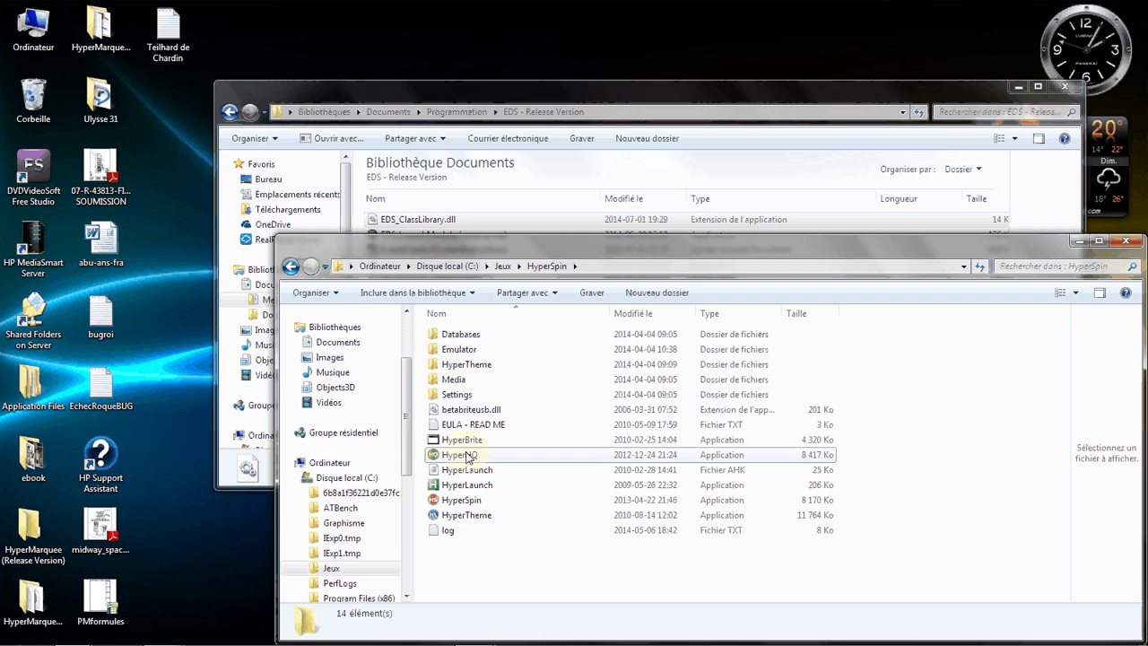
click(468, 456)
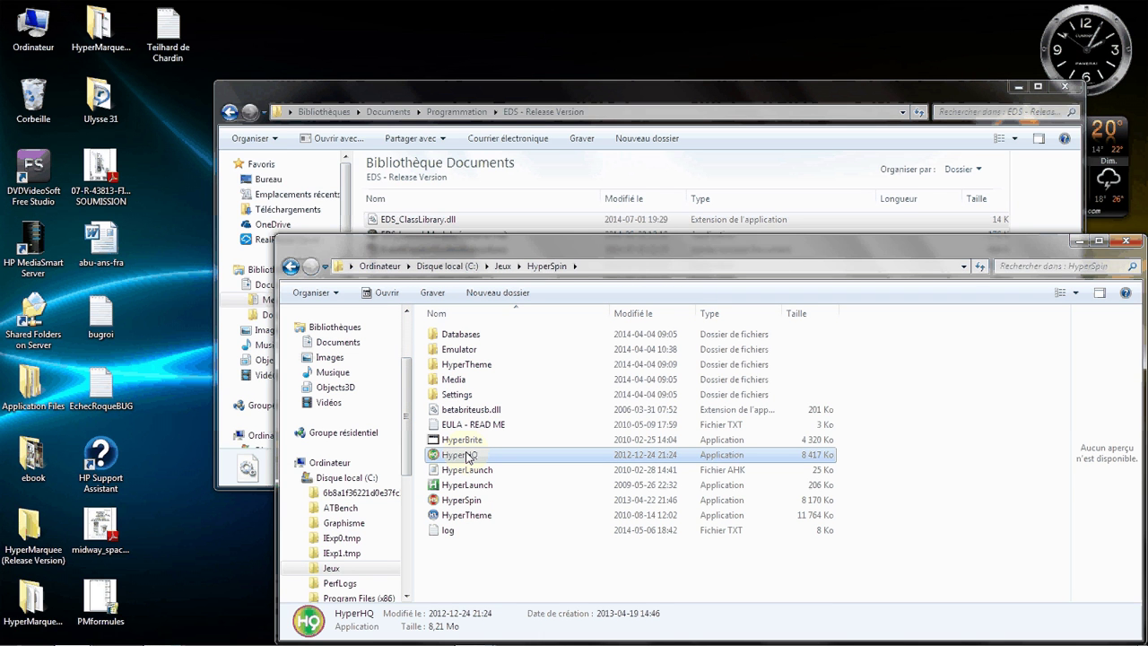
double_click(468, 457)
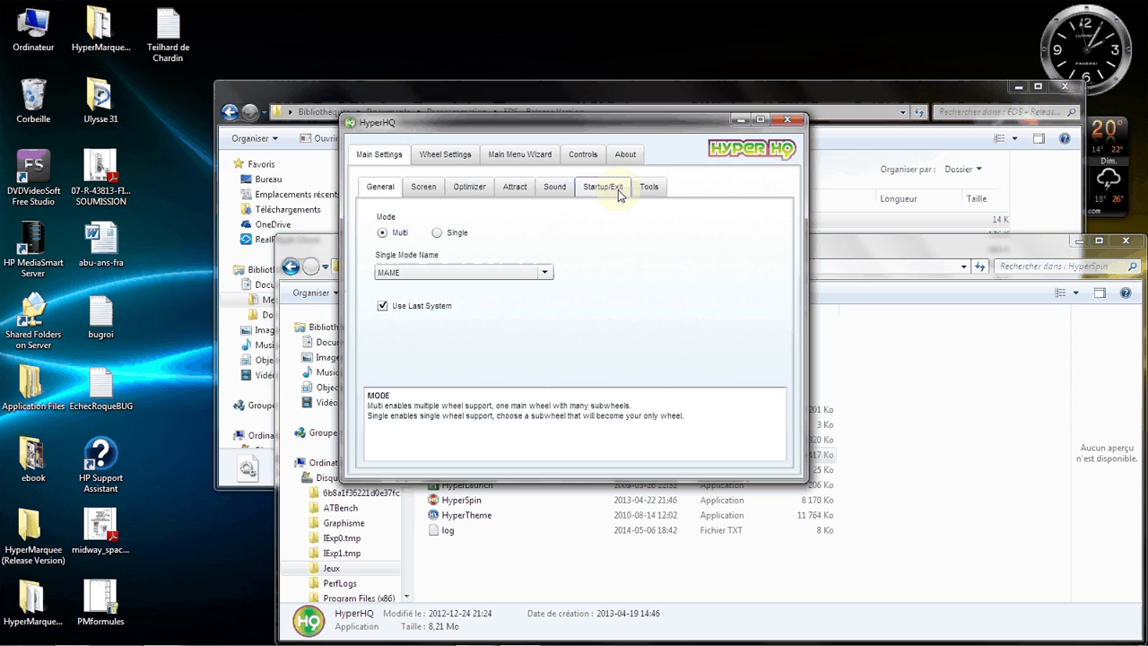
Check the LEDBlinky path in HyperHQ's main tool settings and close HyperHQ.
click(649, 185)
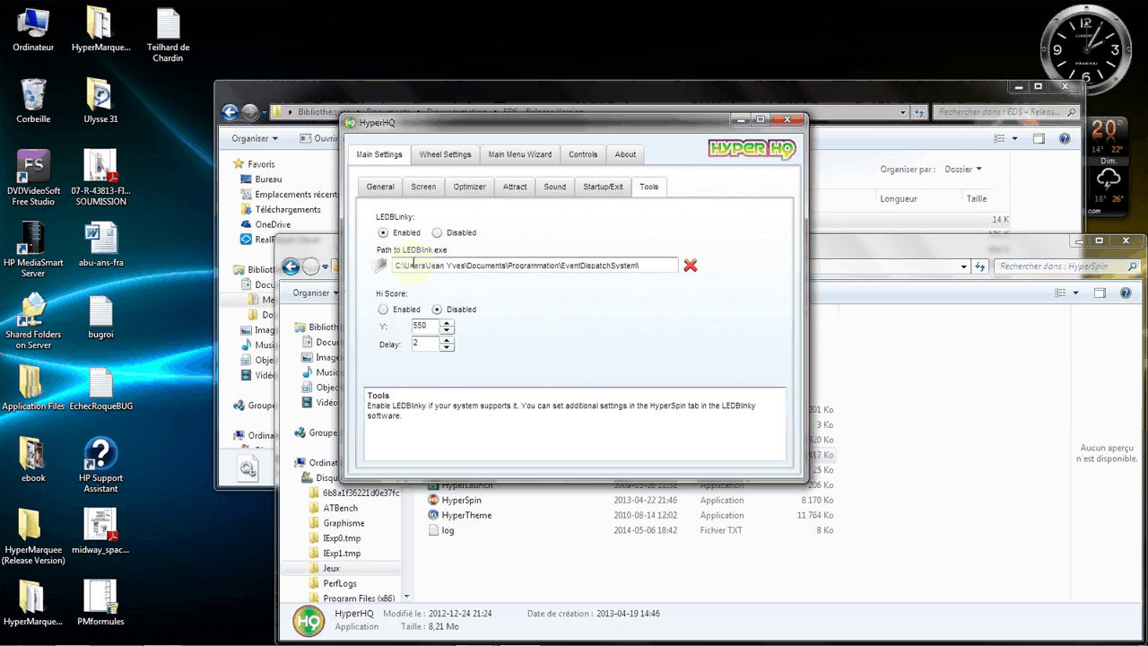
click(447, 263)
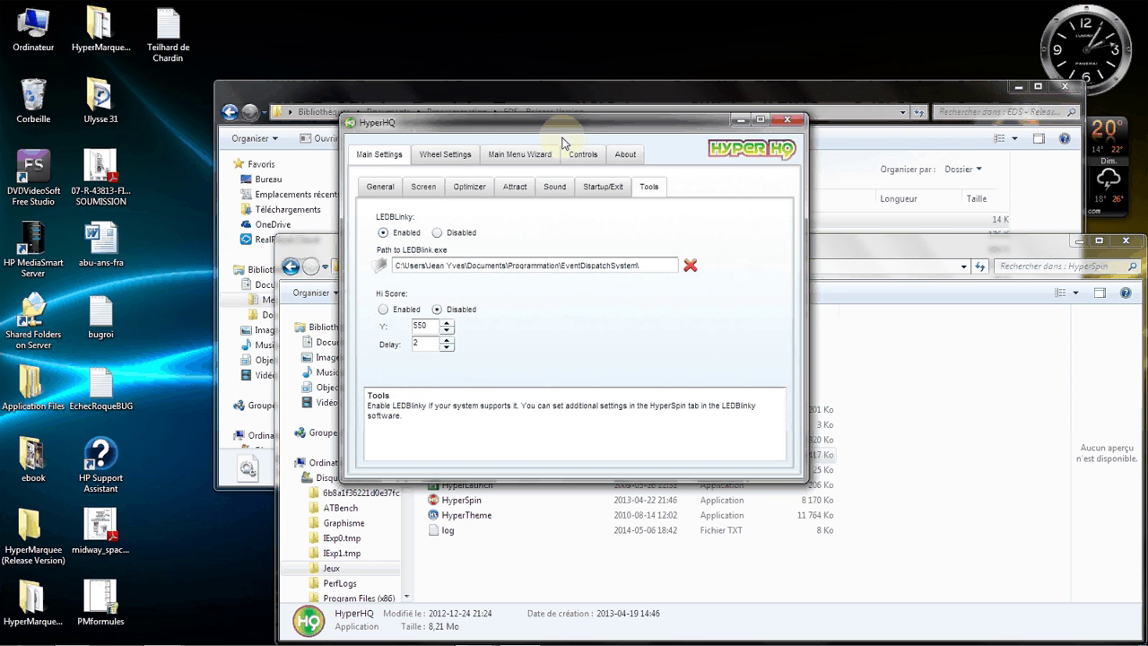
click(788, 120)
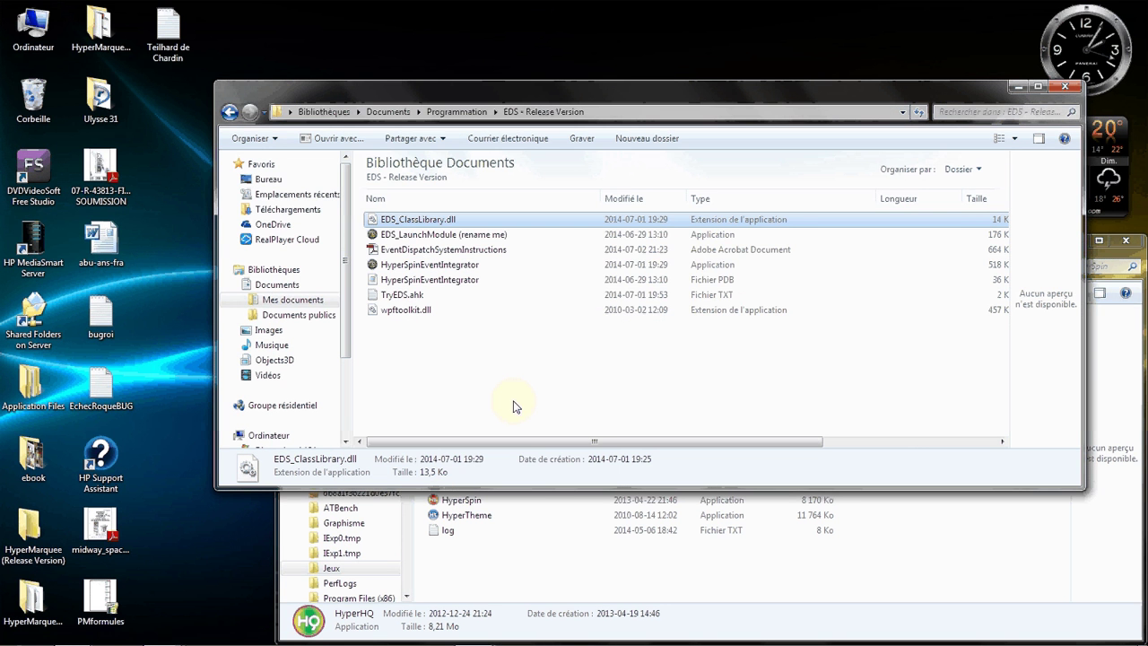
Switch to the EventDispatchSystem folder and launch the HyperSpinEventIntegrator application.
click(490, 591)
click(490, 591)
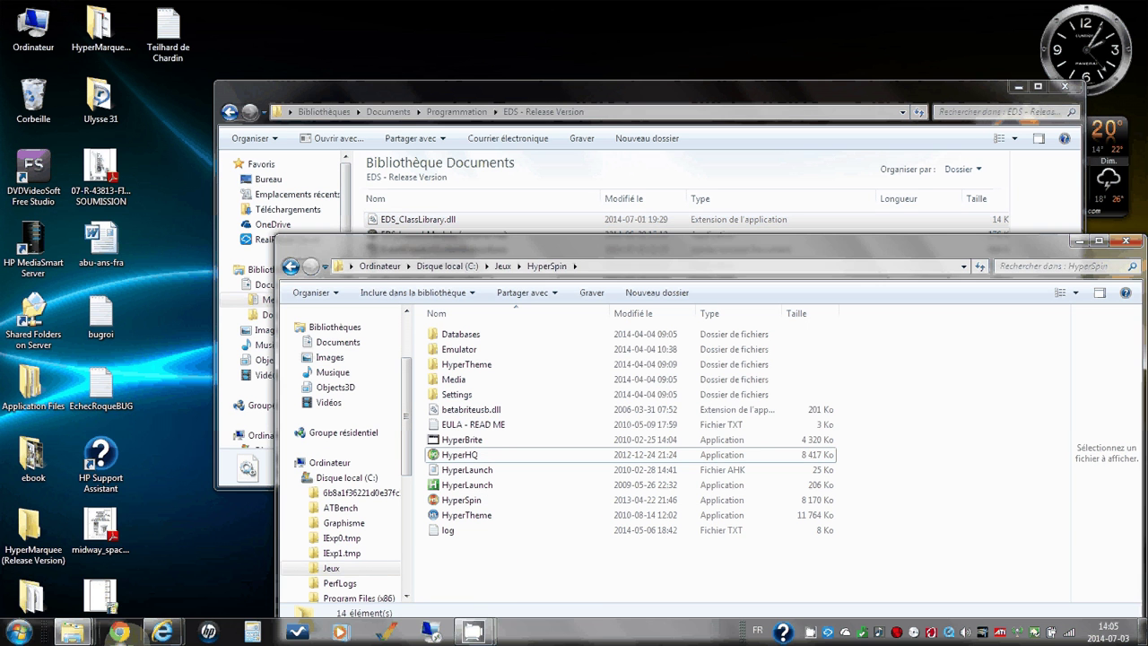
mouse_move(87, 634)
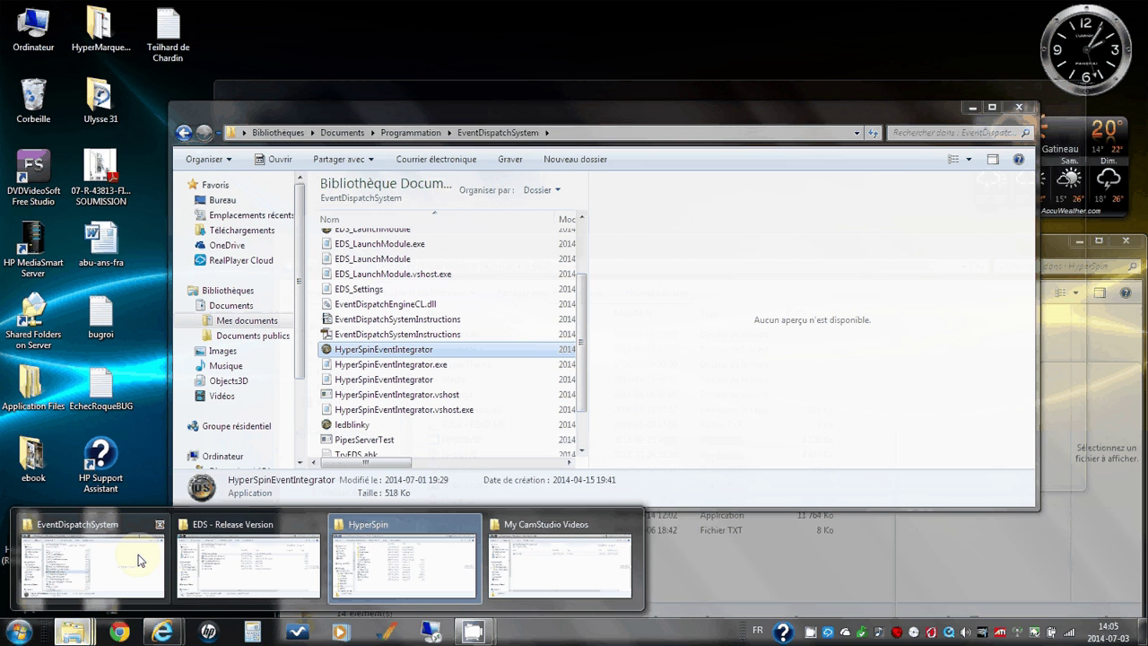
click(139, 560)
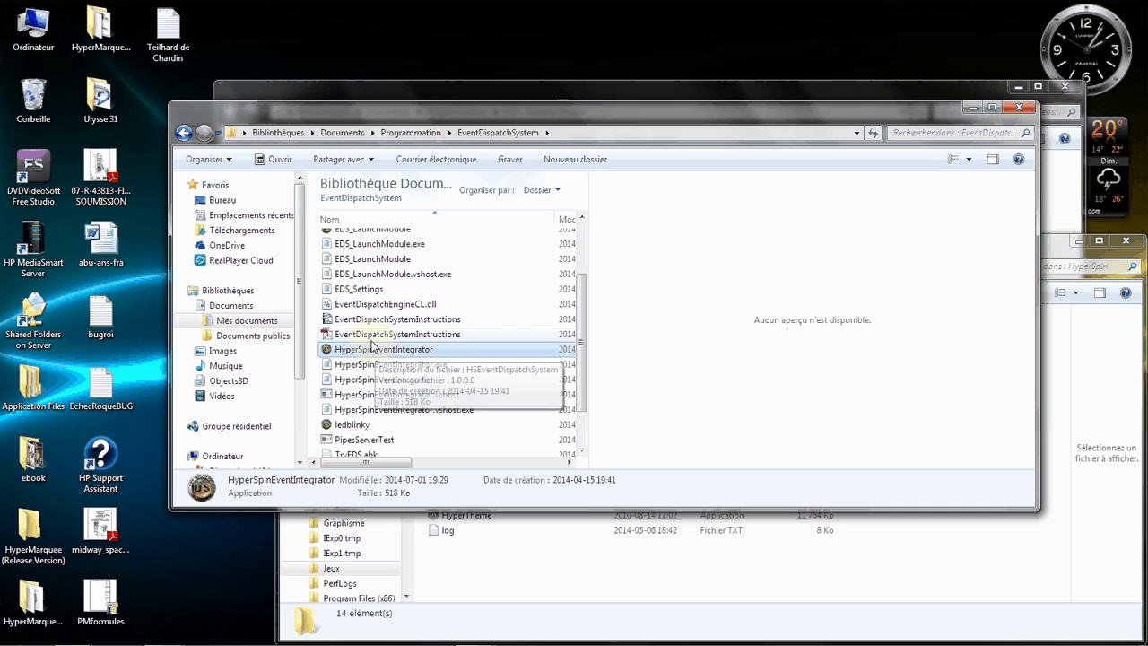
double_click(373, 352)
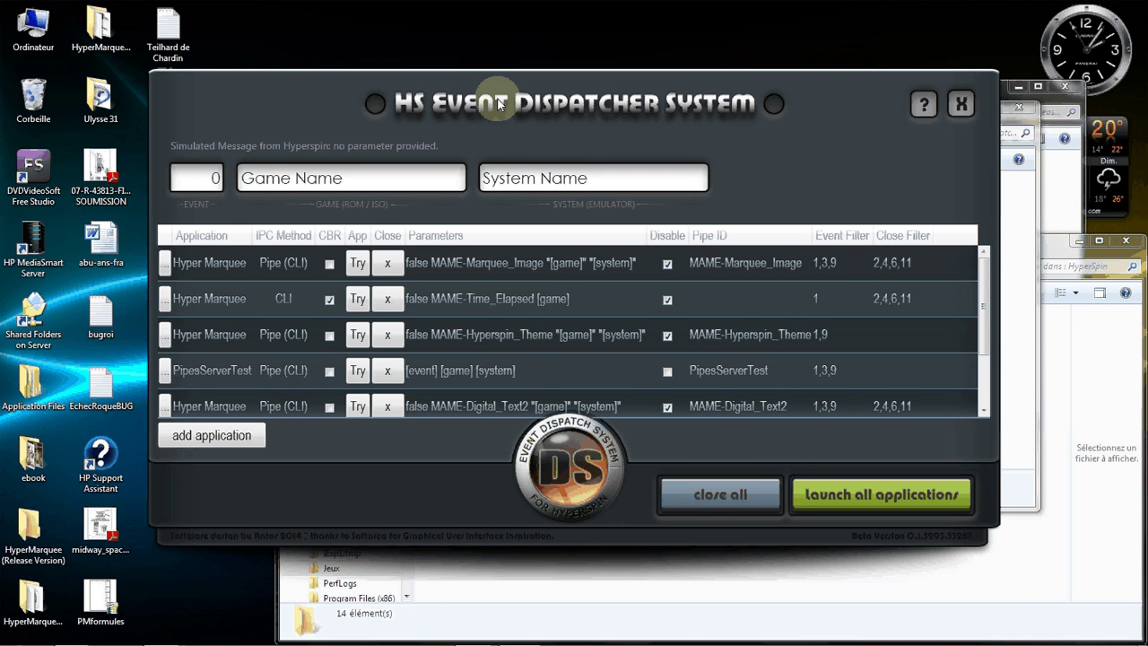
Move the HS Event Dispatcher System window lower on the desktop and examine the last entries of its application list.
drag(499, 104, 504, 179)
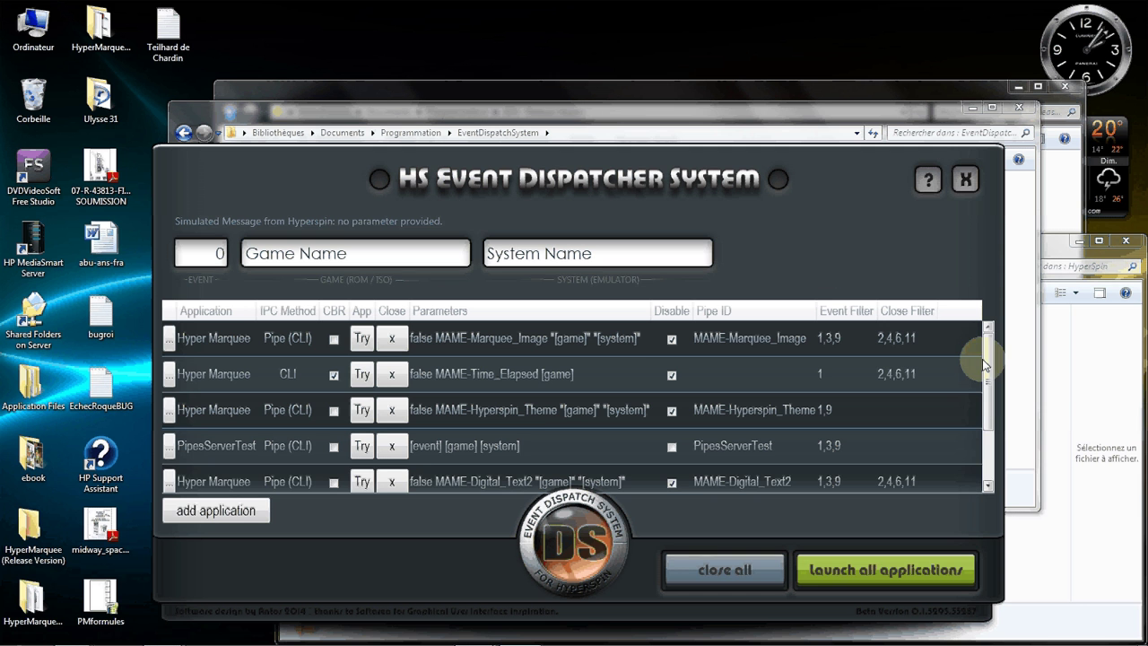
mouse_move(983, 365)
mouse_down()
mouse_move(990, 421)
mouse_move(985, 368)
mouse_up()
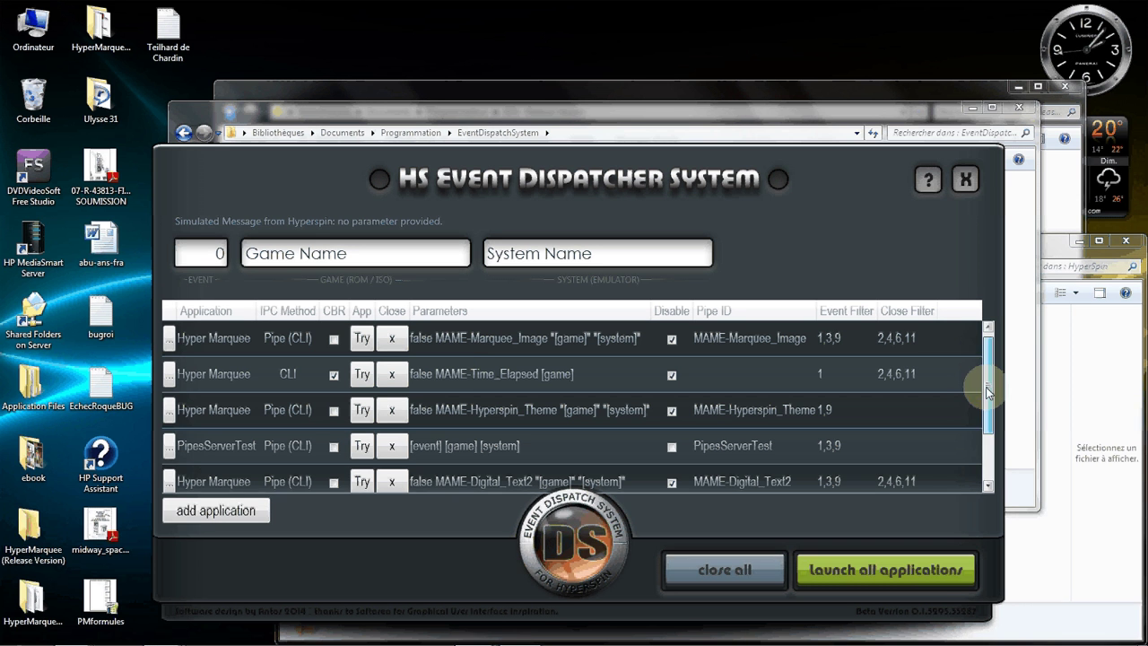
drag(986, 392, 989, 430)
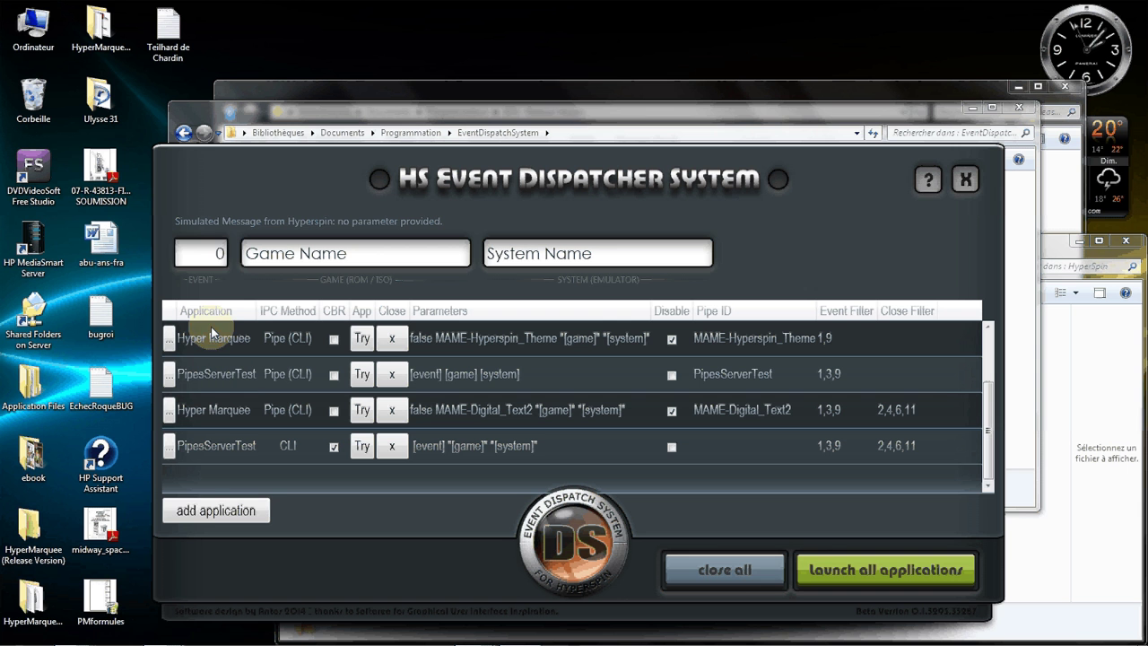
Set the simulated HyperSpin message's event to 9 and its game name to galaga.
click(220, 253)
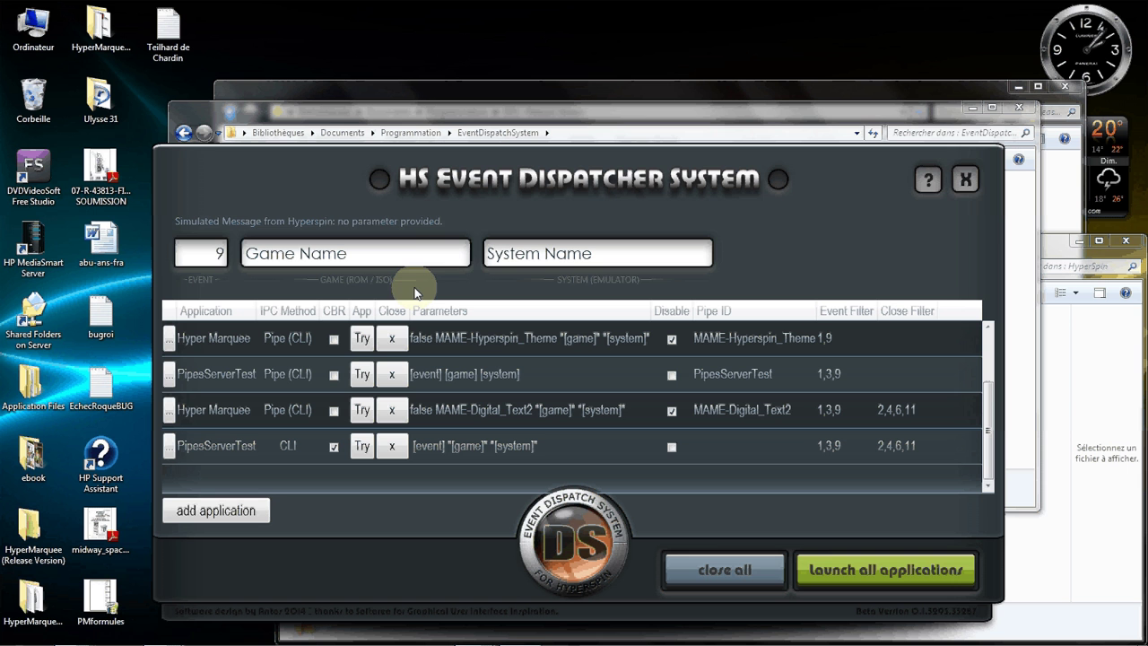
click(378, 250)
key(BackSpace)
key(BackSpace)
key(BackSpace)
key(BackSpace)
key(BackSpace)
key(BackSpace)
key(BackSpace)
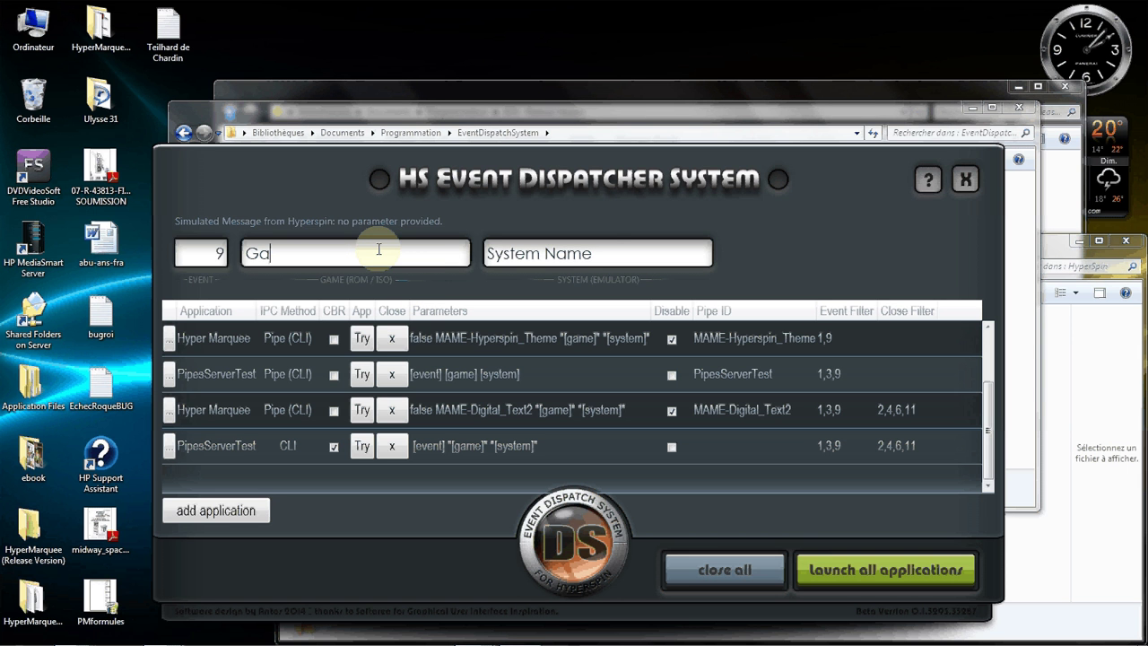
key(BackSpace)
key(BackSpace)
text(galaga)
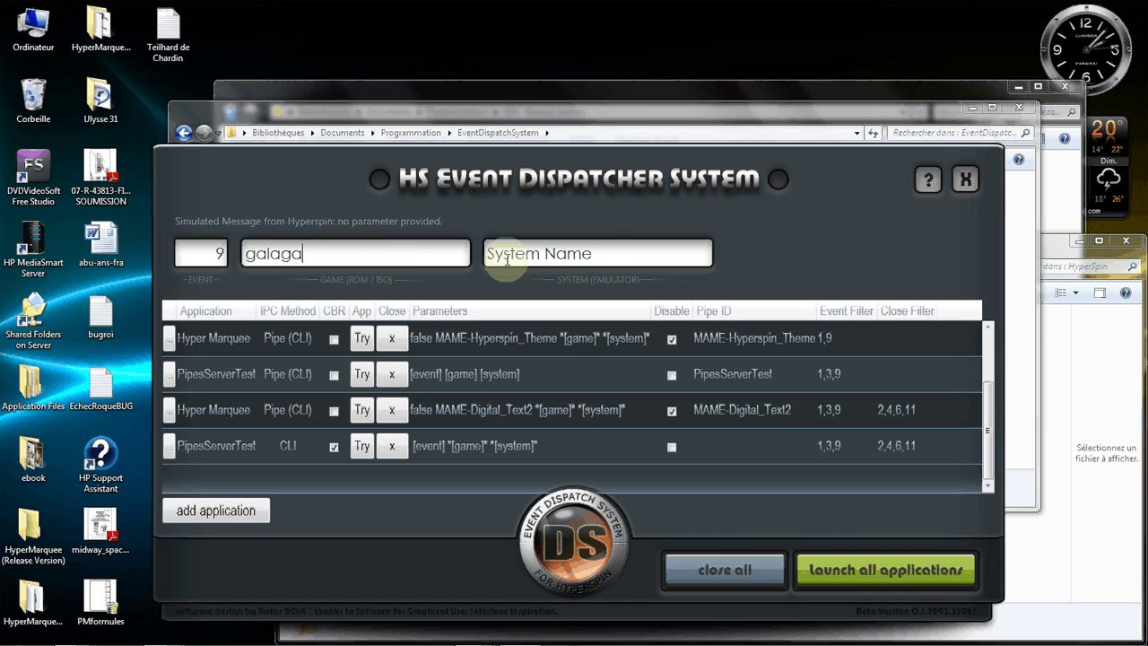
Replace the simulated message's system name with mame.
click(612, 259)
key(BackSpace)
key(BackSpace)
key(BackSpace)
key(BackSpace)
key(BackSpace)
key(BackSpace)
key(BackSpace)
key(BackSpace)
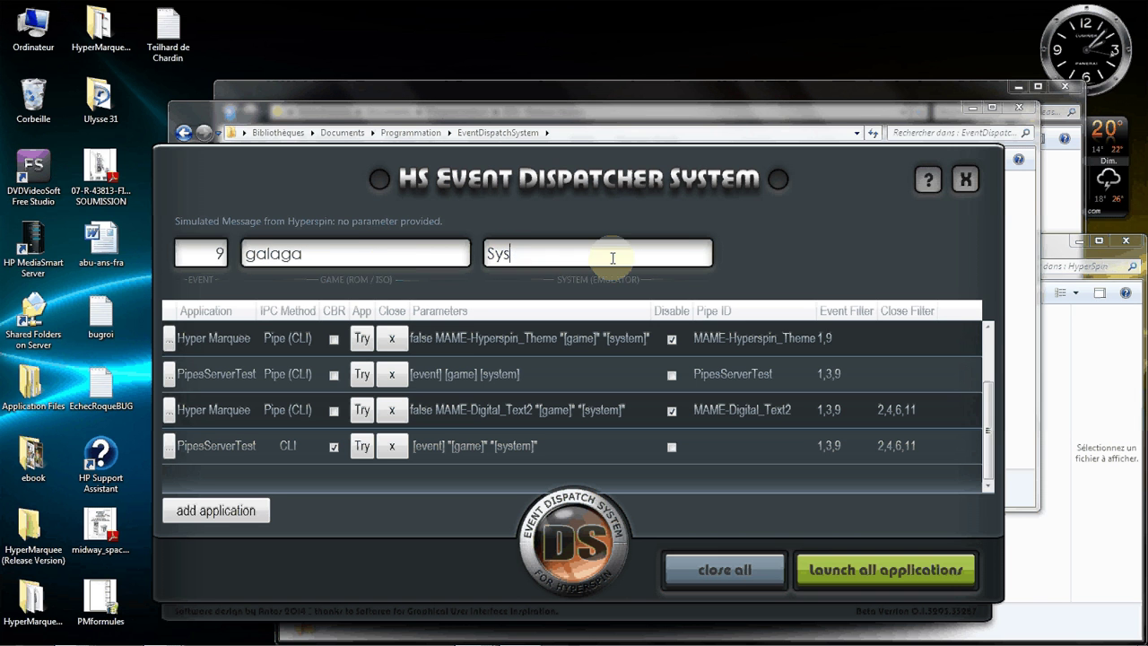
key(BackSpace)
key(BackSpace)
key(BackSpace)
text(mame)
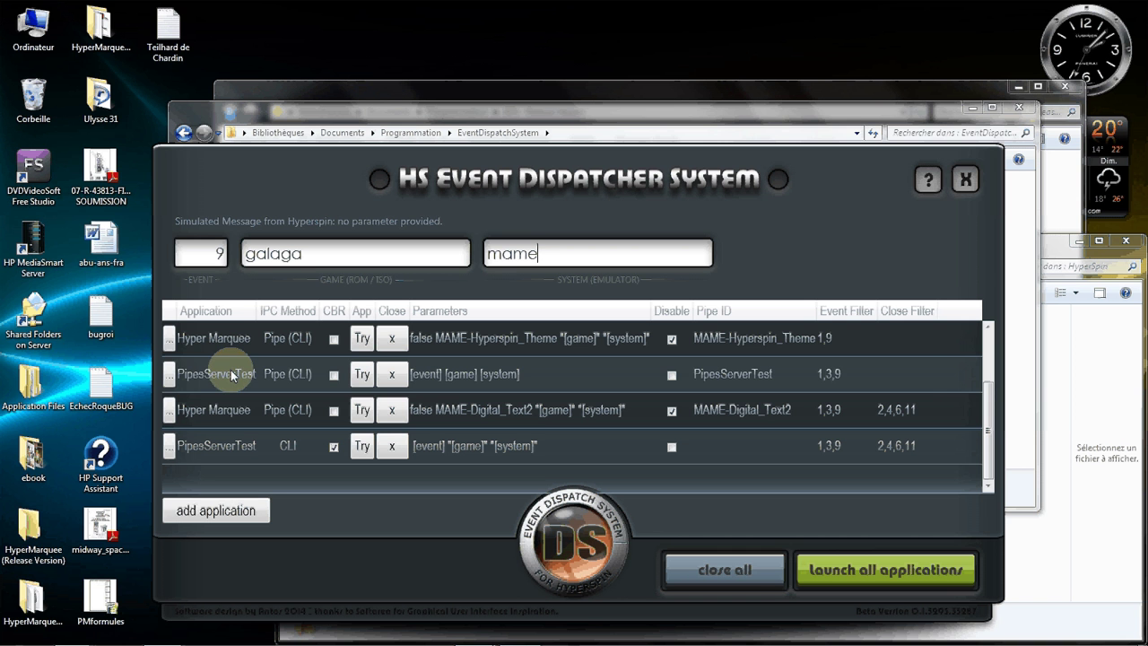
View the executable file location for the PipesServerTest entry that uses Pipe (CLI), cancelling without choosing a file.
click(197, 377)
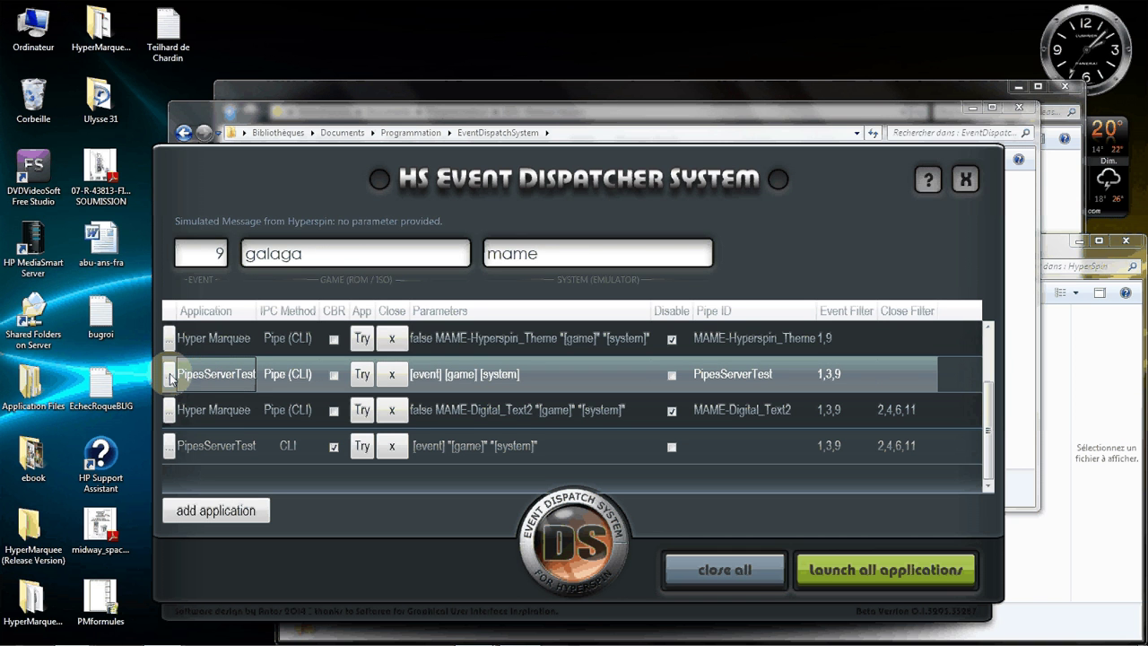
click(170, 376)
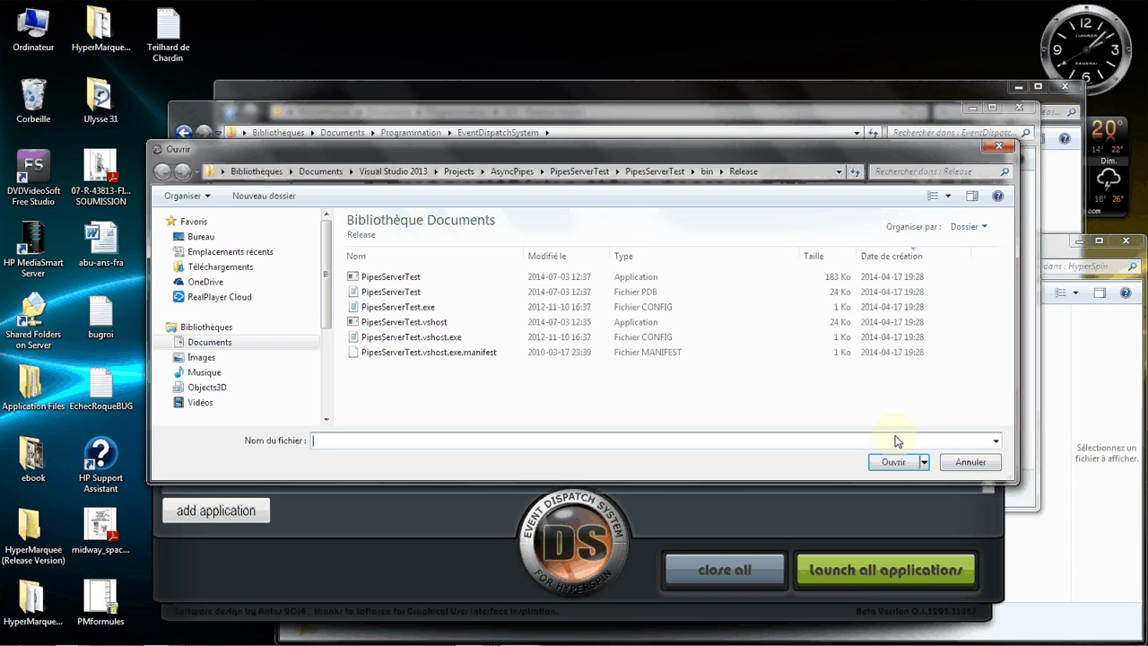
click(968, 464)
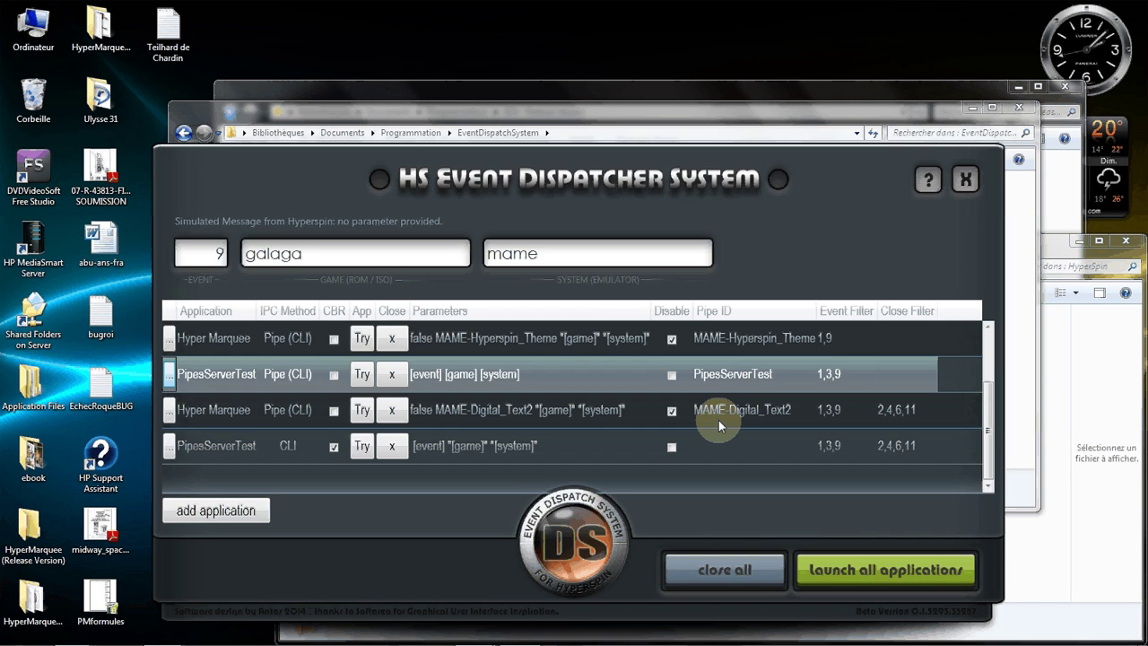
click(718, 419)
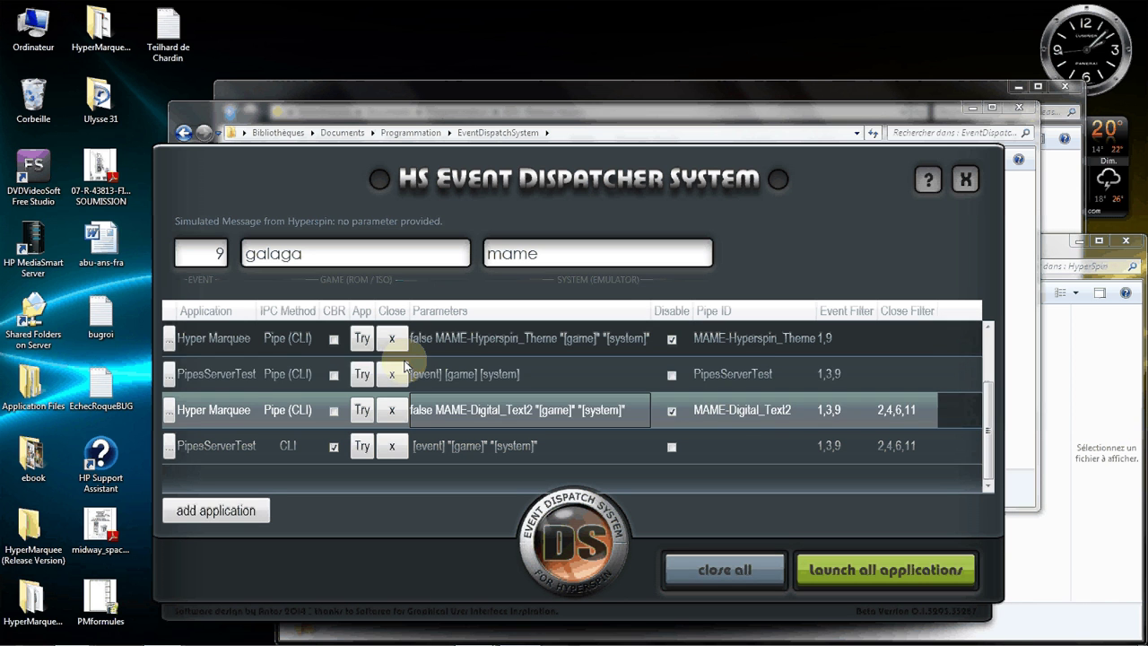
Examine the IPC method options for the first PipesServerTest entry, keeping Pipe (CLI) selected.
click(285, 374)
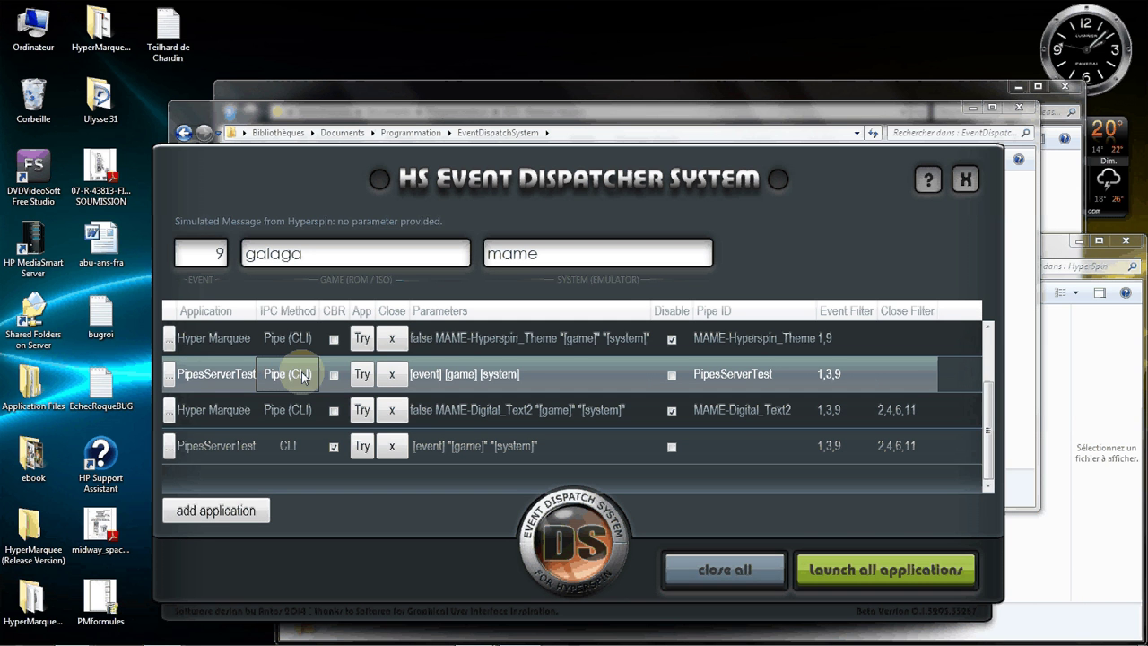
click(313, 379)
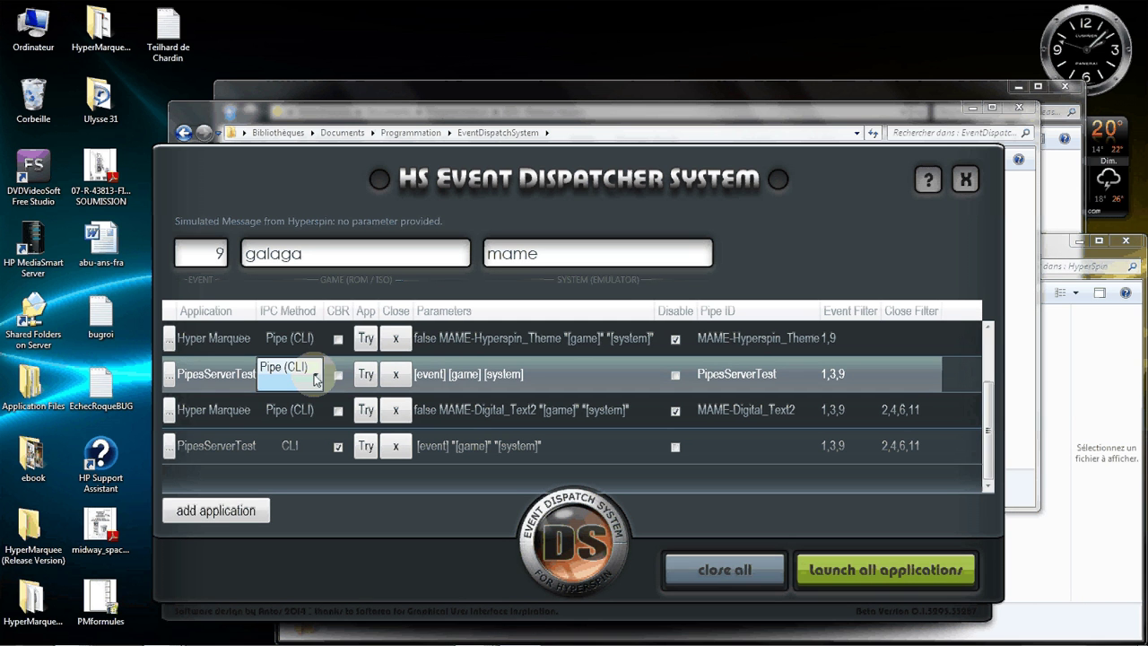
click(316, 380)
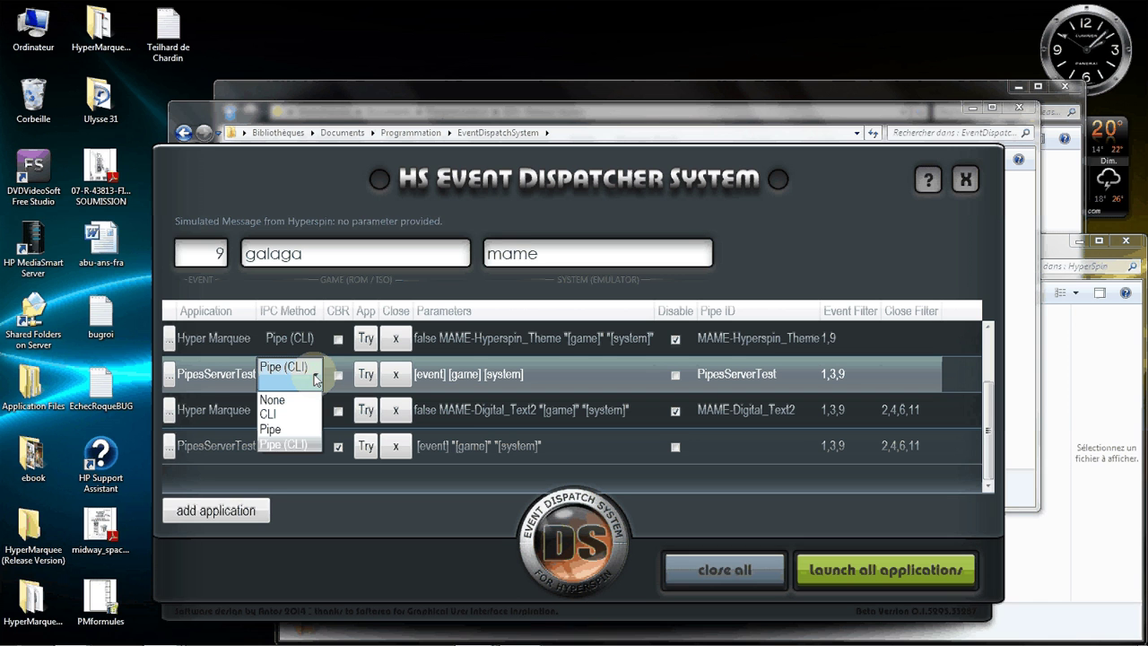
click(283, 444)
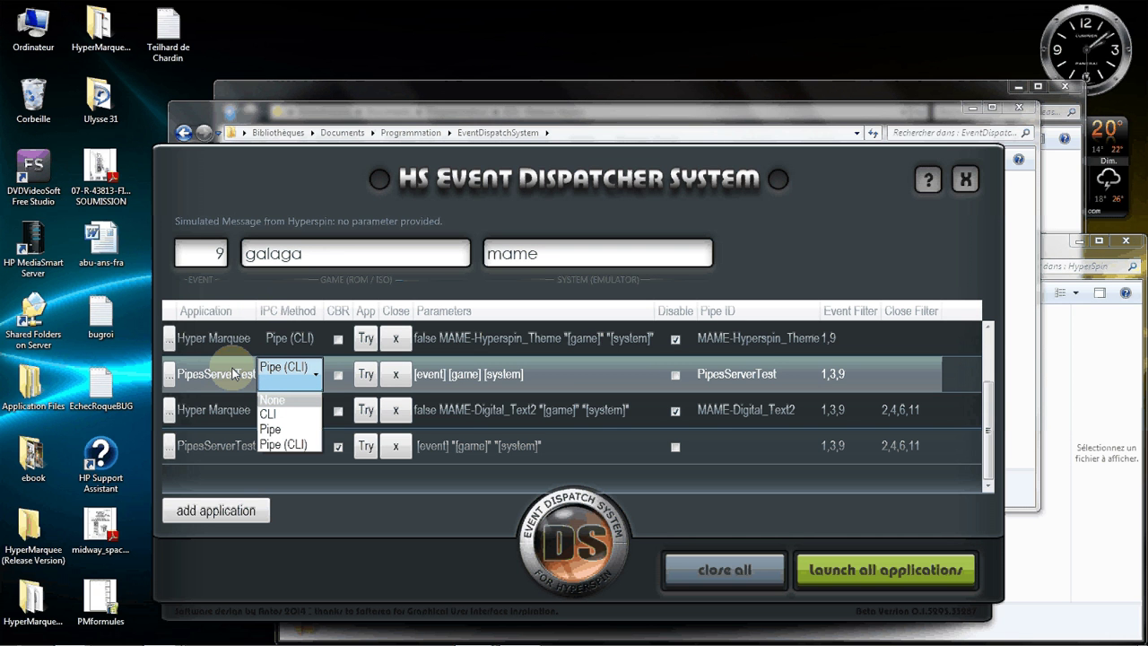
click(254, 376)
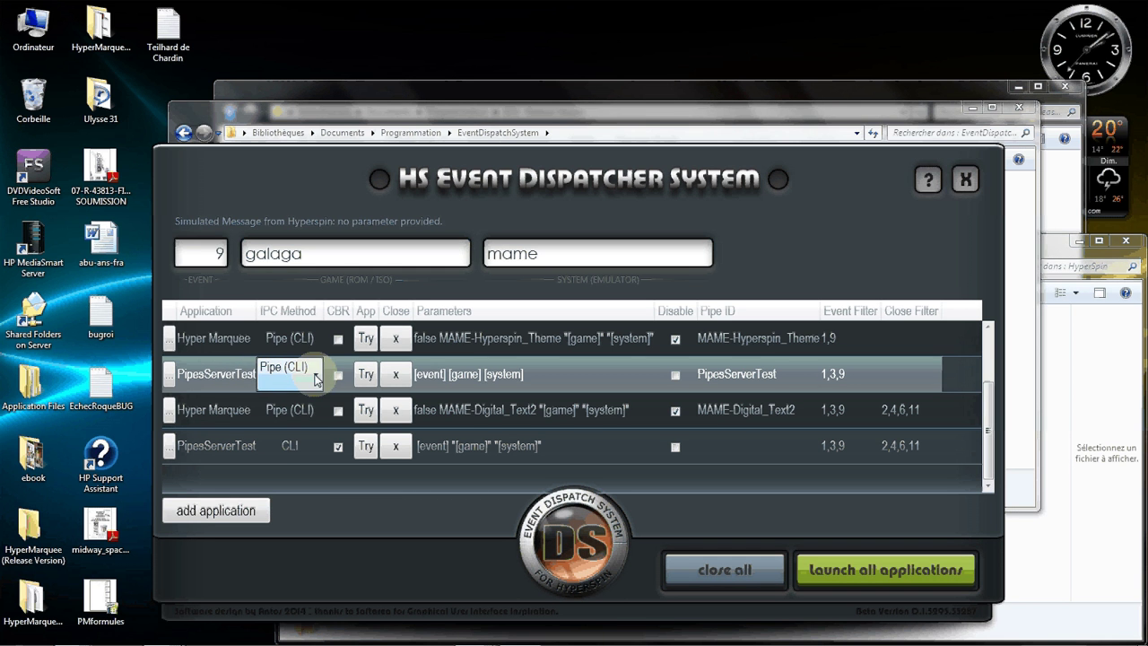
click(314, 379)
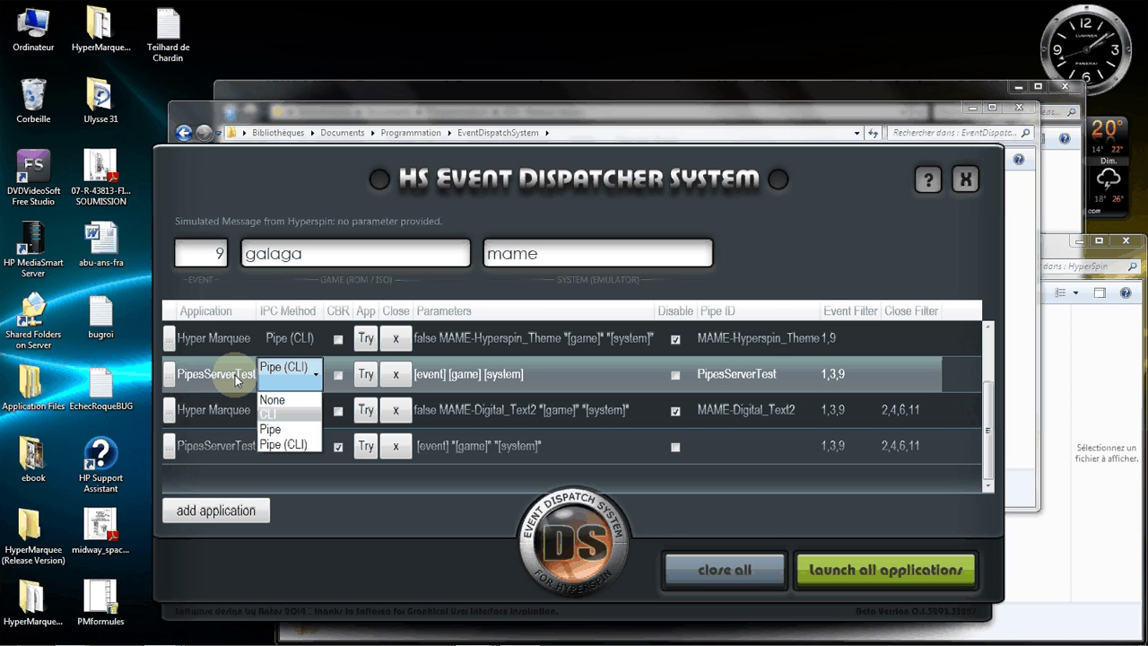
click(269, 376)
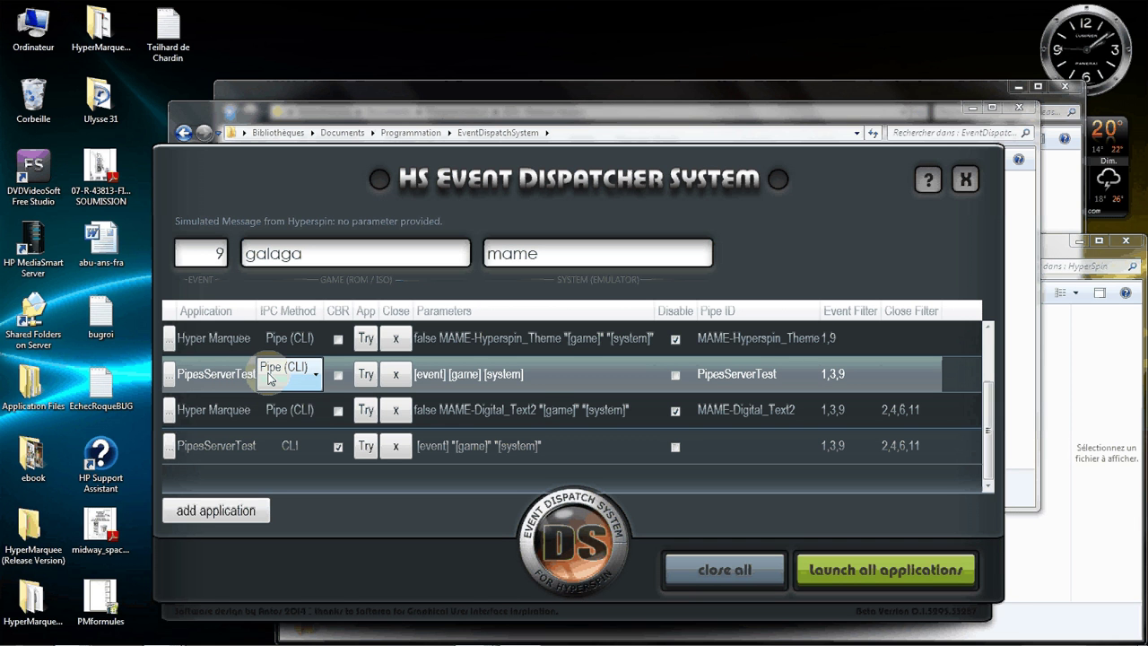
Compare the first PipesServerTest entry's parameters with those of the MAME-Digital_Text2 entry, and check its pipe ID.
click(538, 373)
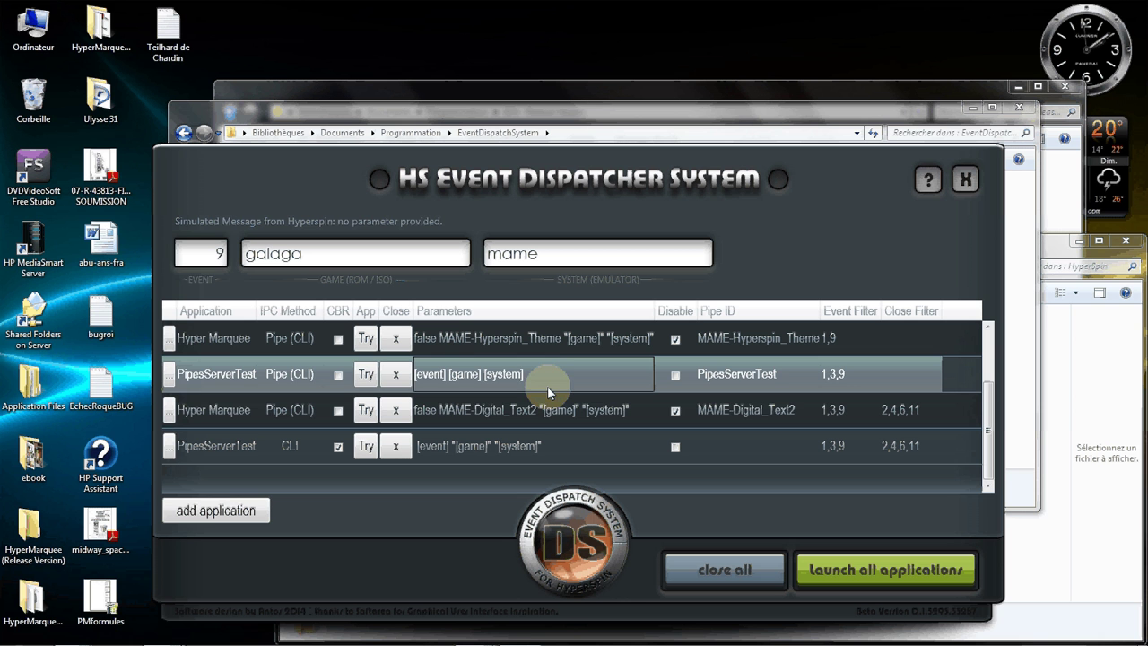
click(556, 409)
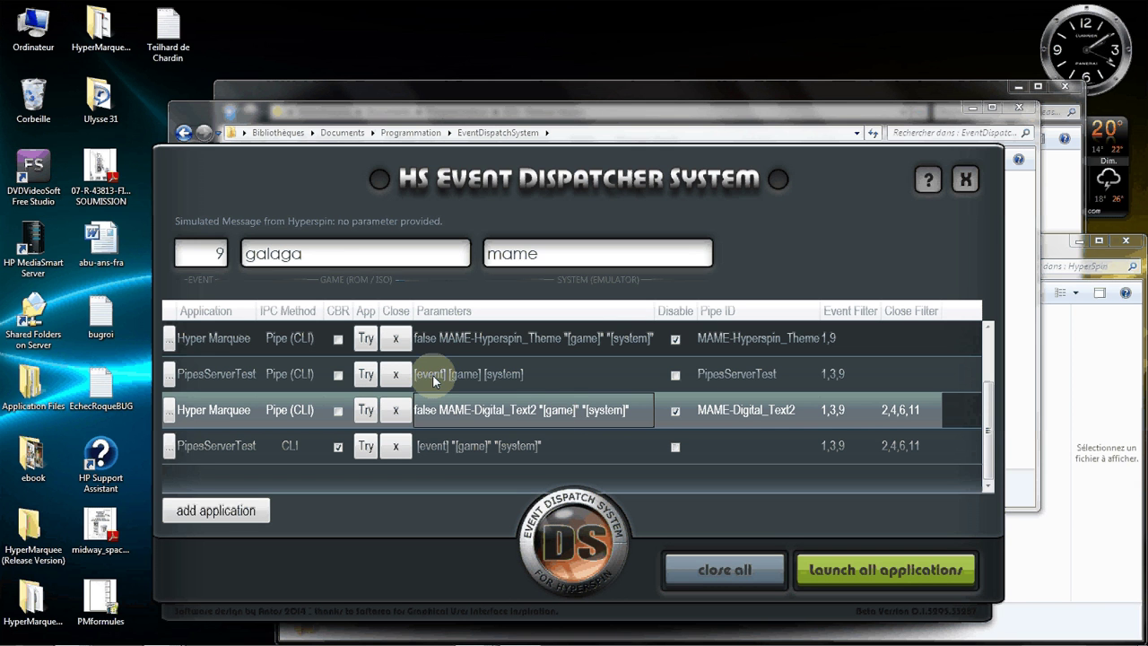
click(510, 375)
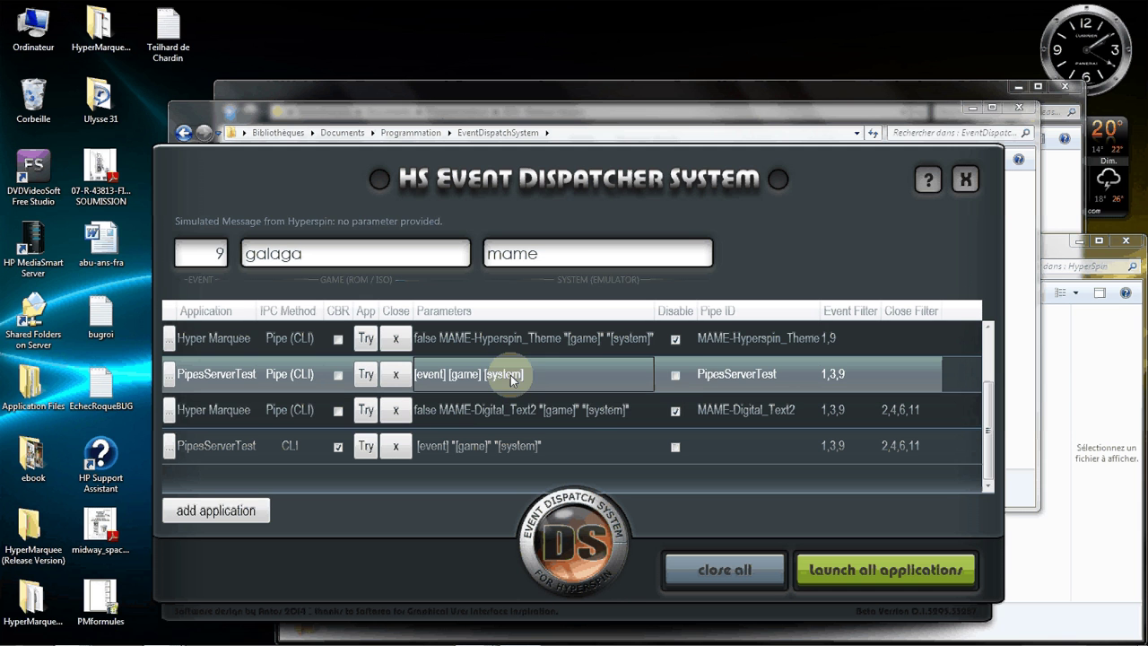
click(762, 376)
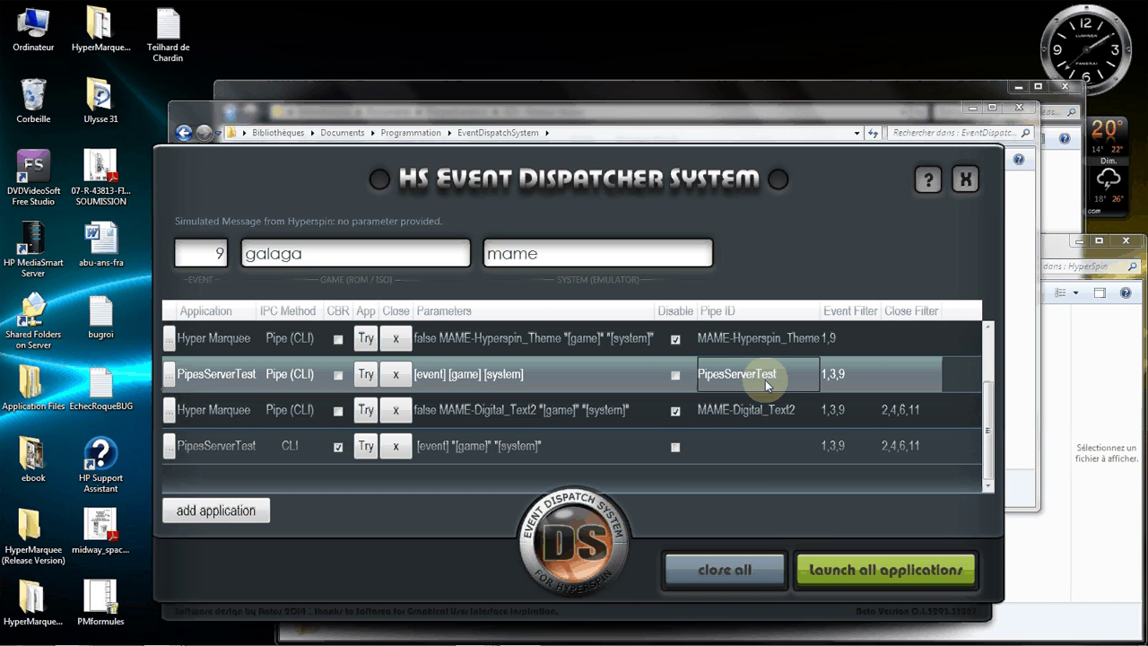
Examine the MAME-Marquee_Image entry's pipe ID, parameters, event filter and close filter.
drag(990, 427, 984, 371)
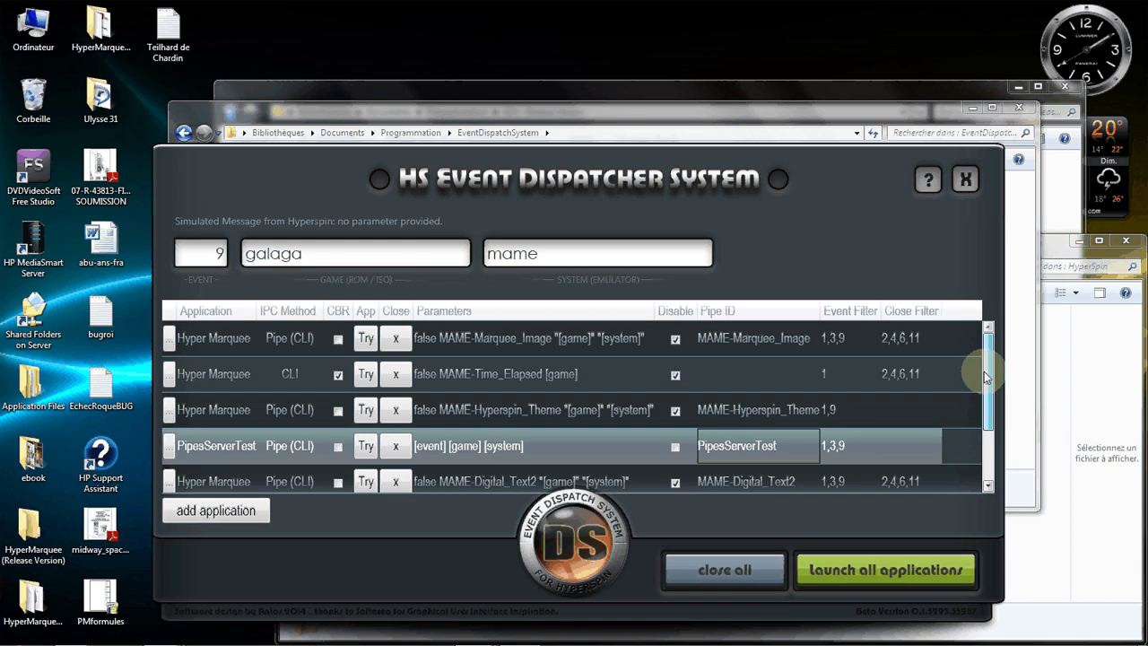
click(780, 341)
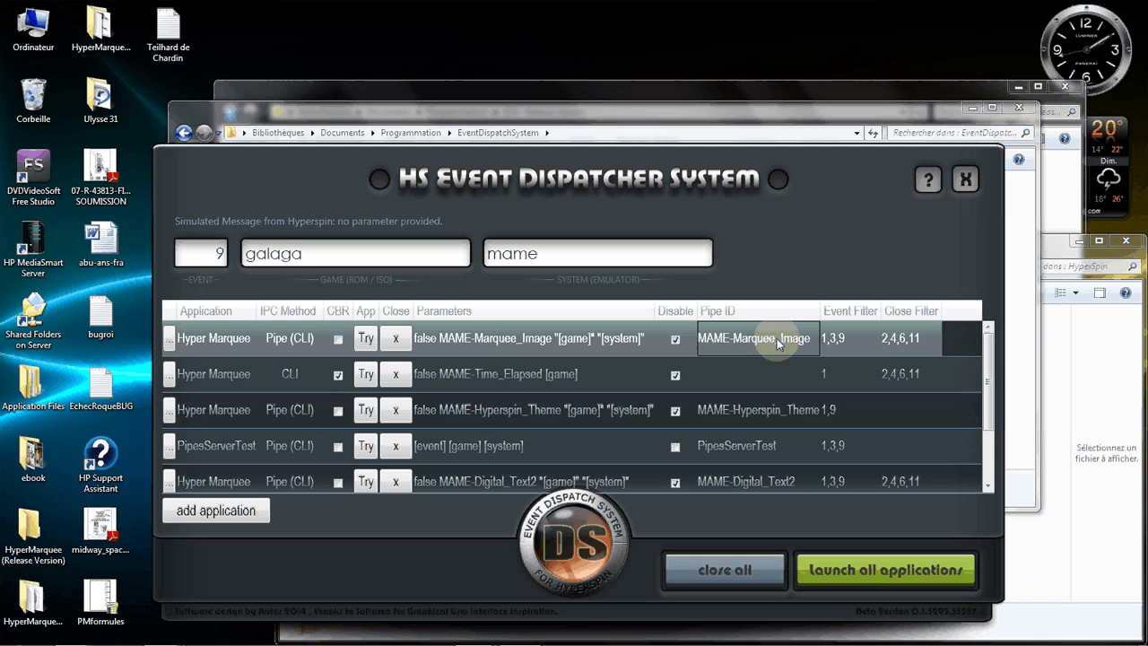
click(422, 342)
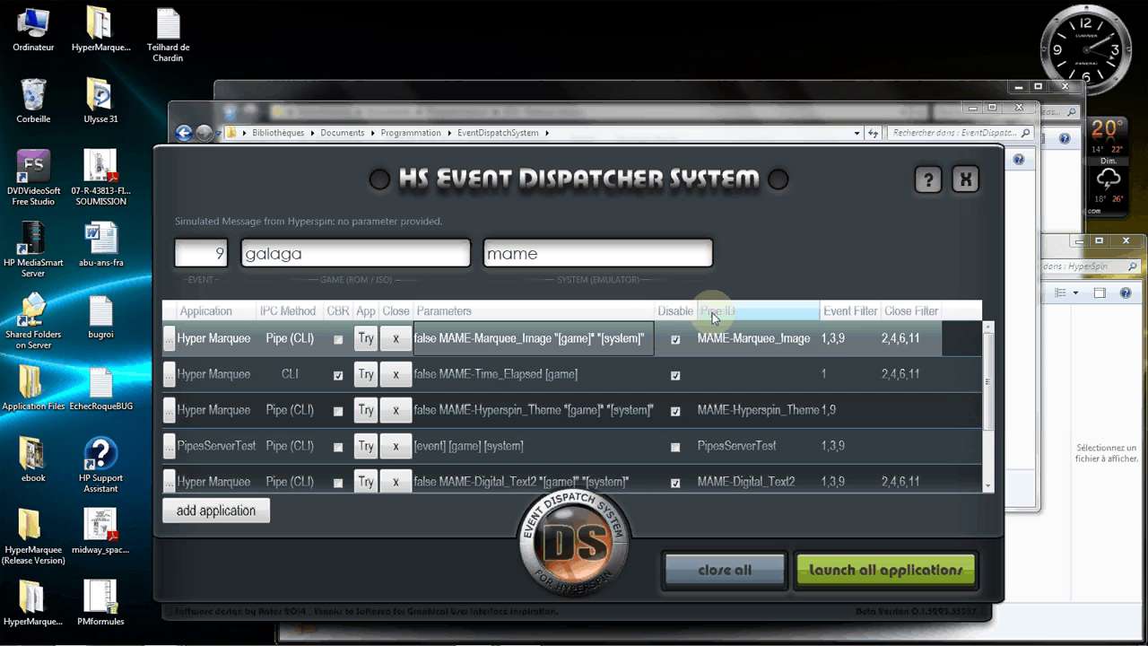
click(840, 341)
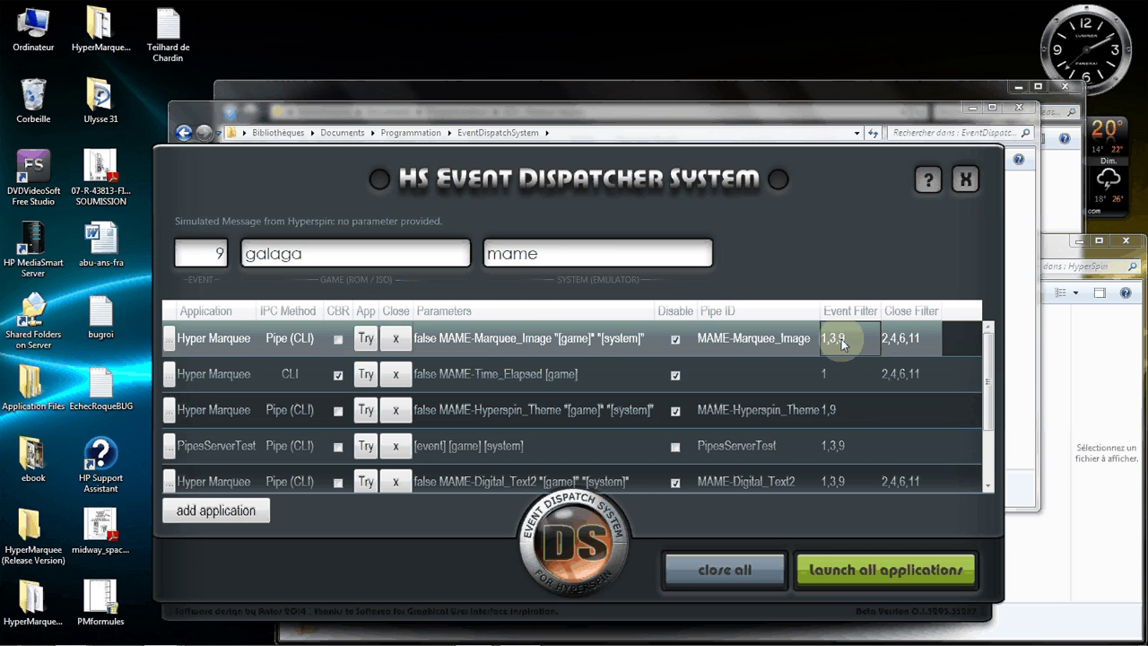
click(894, 339)
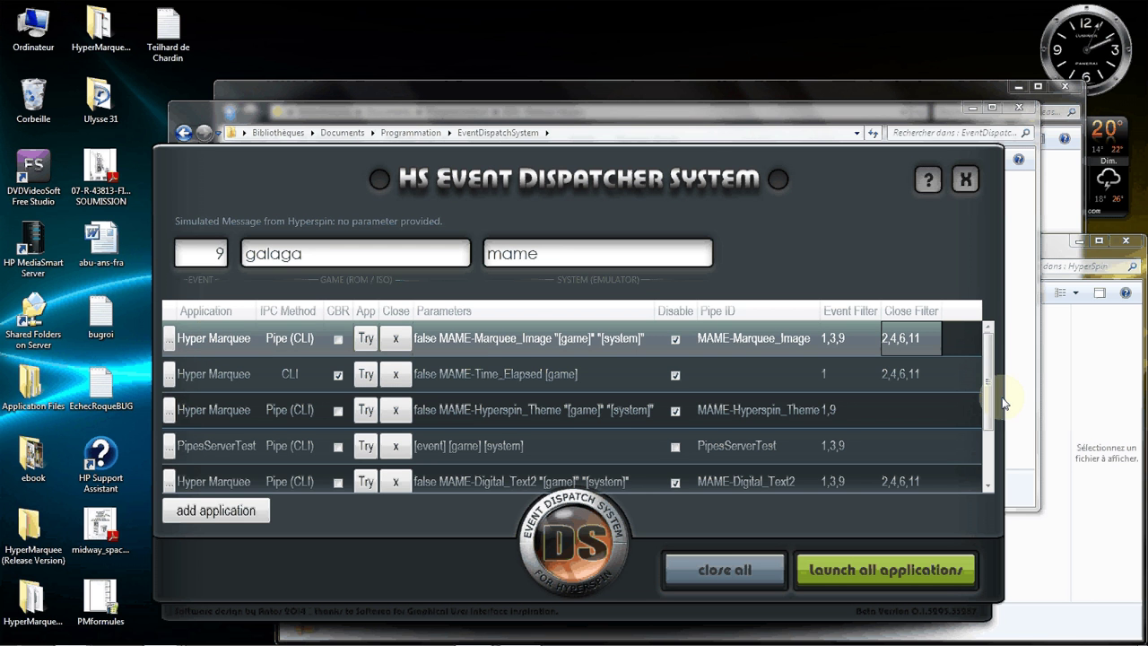
Test the PipesServerTest entry that uses Pipe (CLI) and inspect the CLI message passed in its tester window.
drag(990, 390, 991, 429)
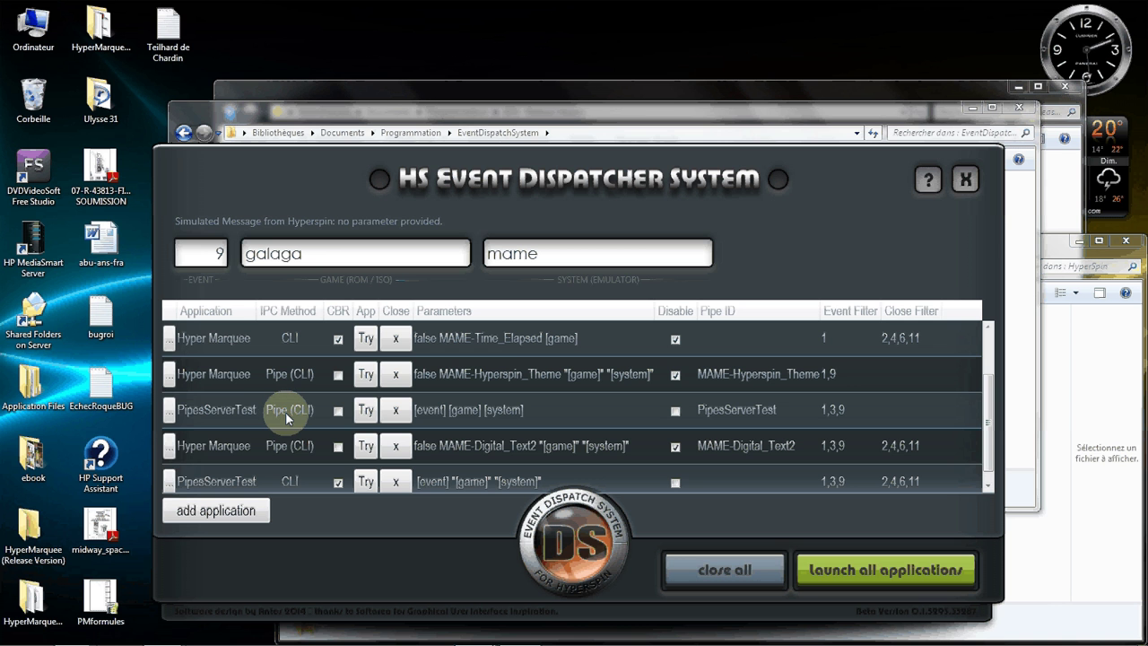
click(364, 413)
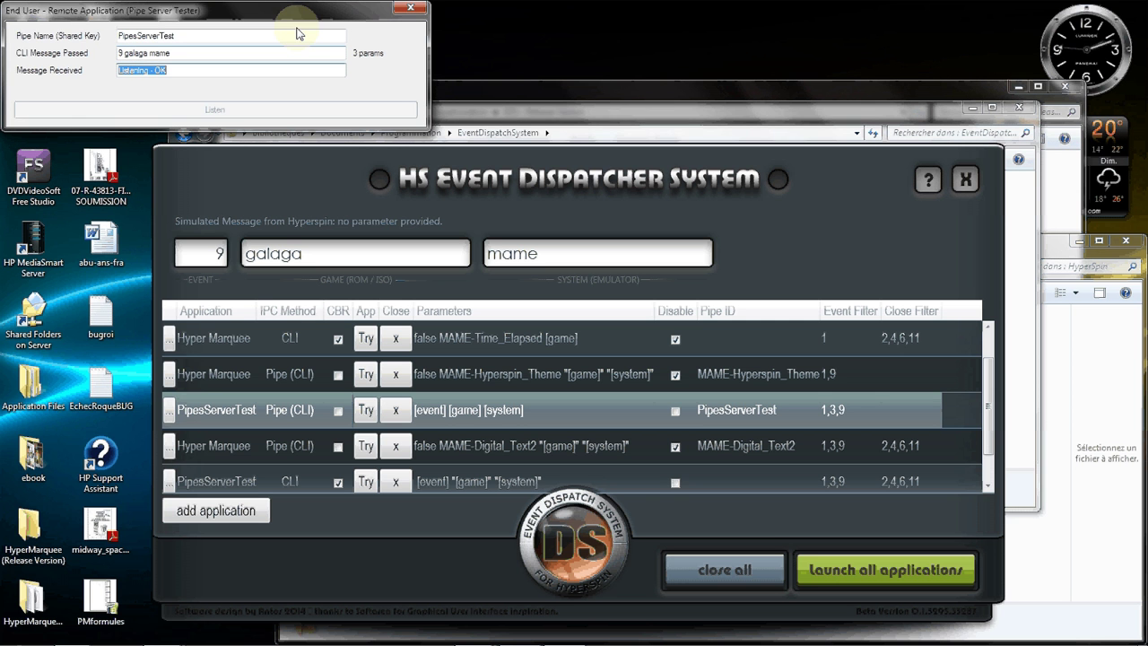
click(200, 66)
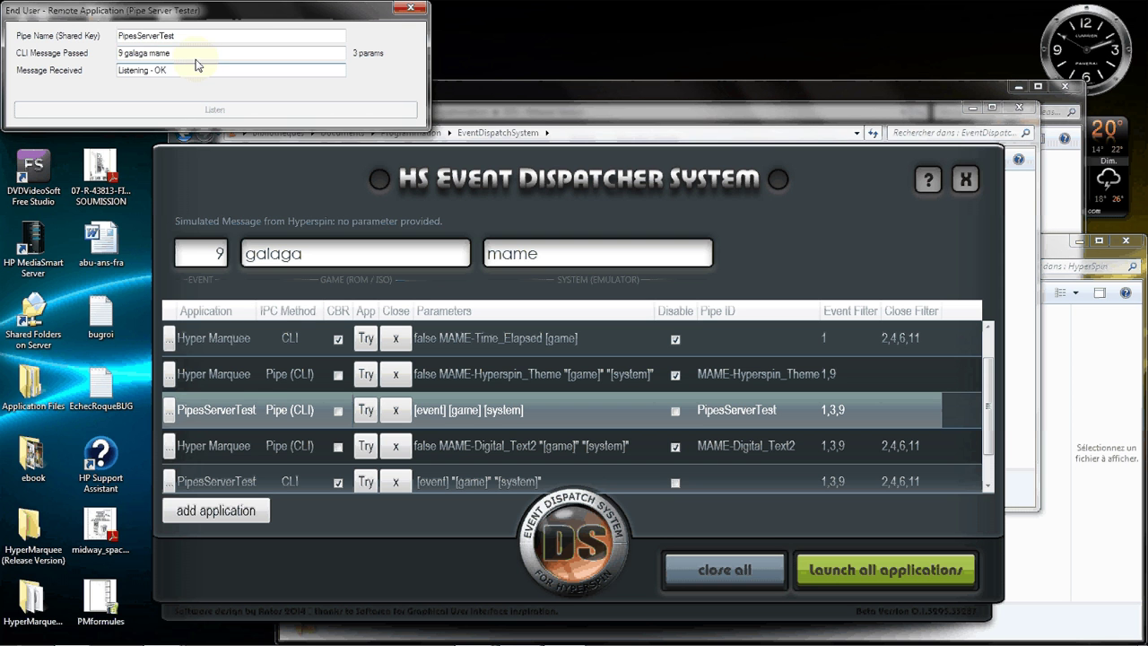
click(196, 54)
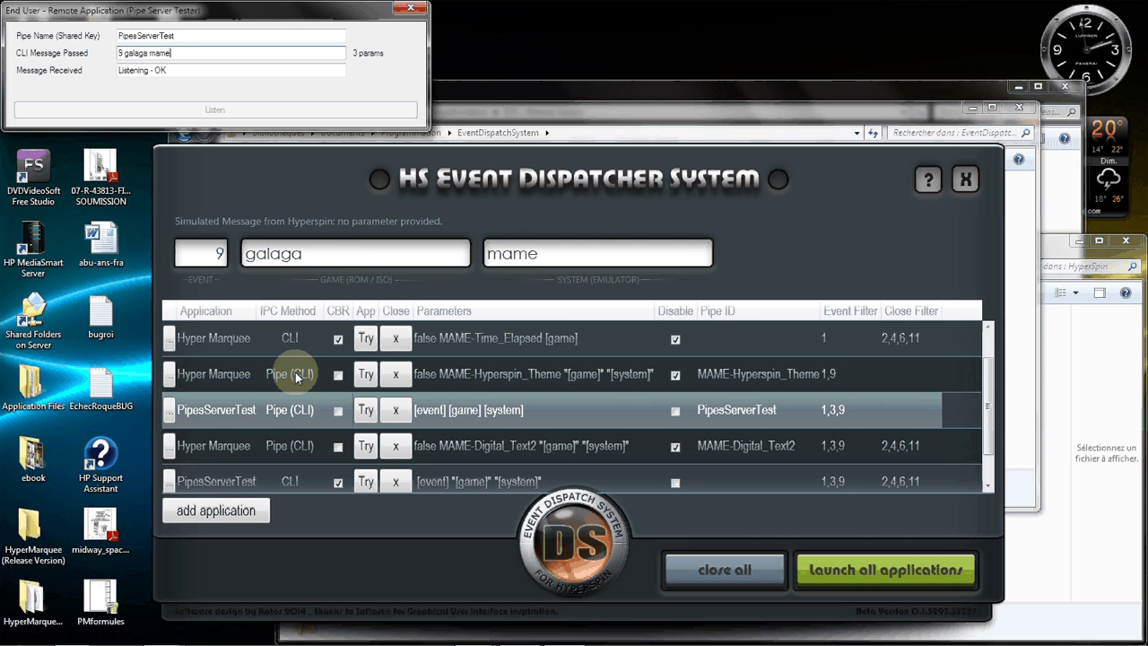
Set the simulated message's game name to dkong and test the Pipe (CLI) PipesServerTest entry again.
click(338, 254)
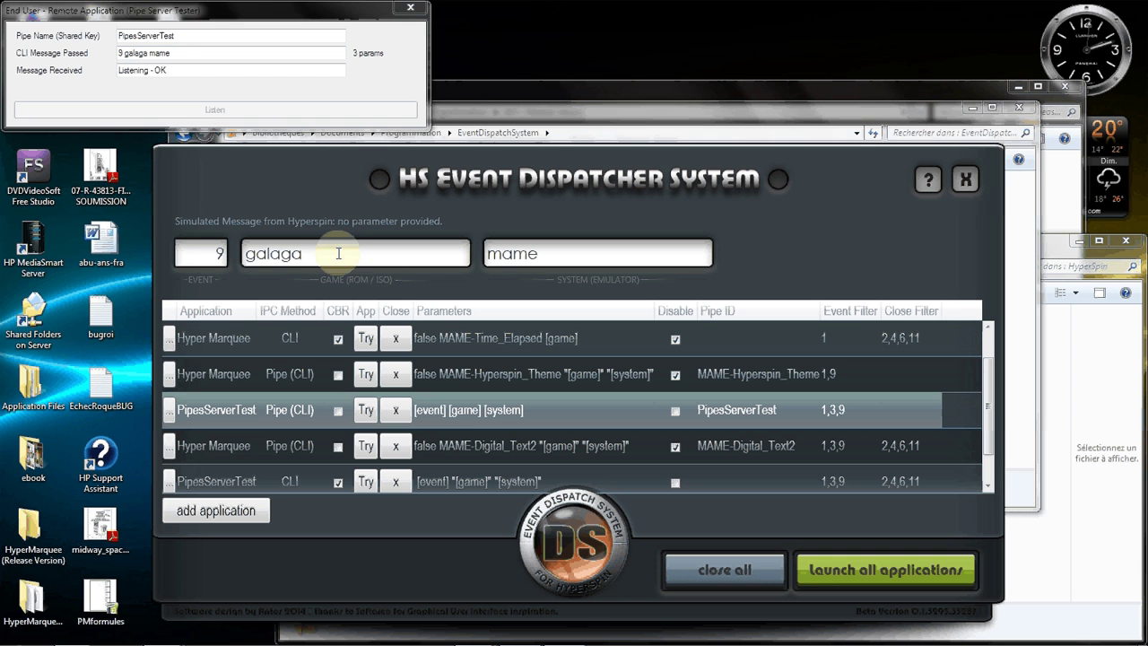
key(ctrl+a)
key(BackSpace)
text(dkong)
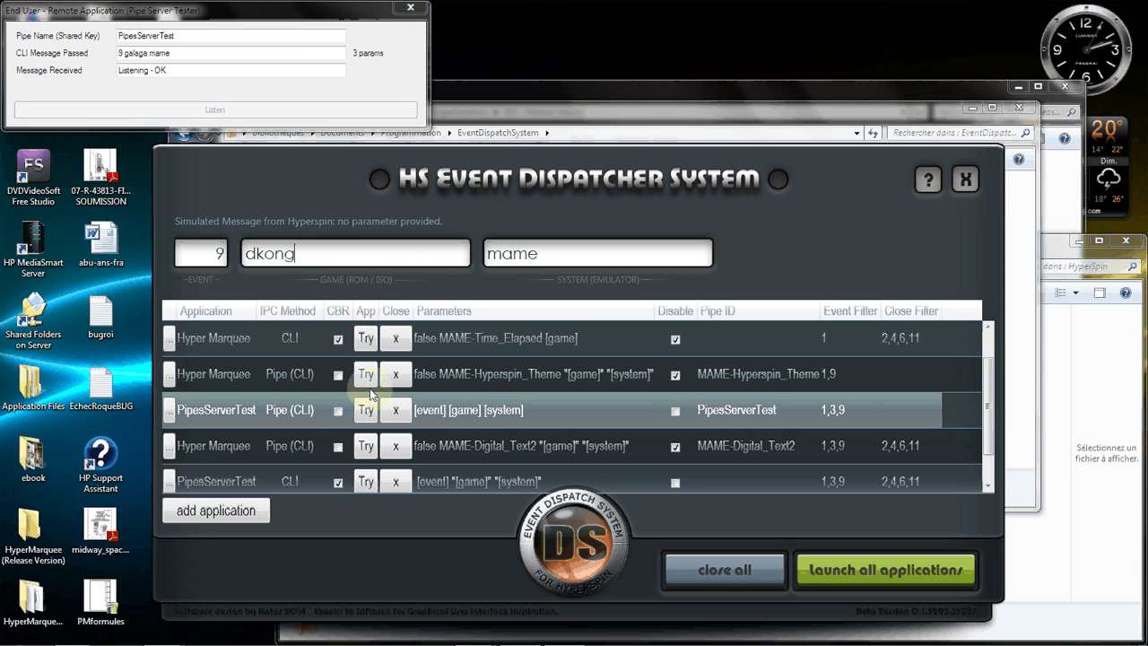
click(366, 409)
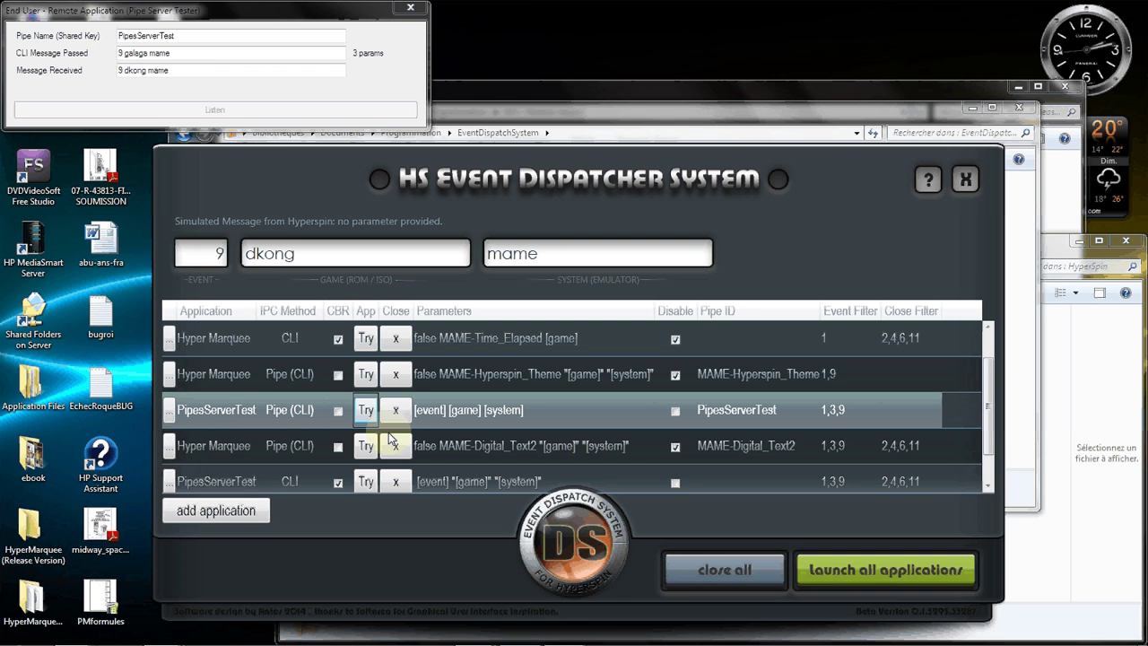
Test the PipesServerTest entry that uses CLI and arrange the two Pipe Server Tester windows side by side.
click(366, 483)
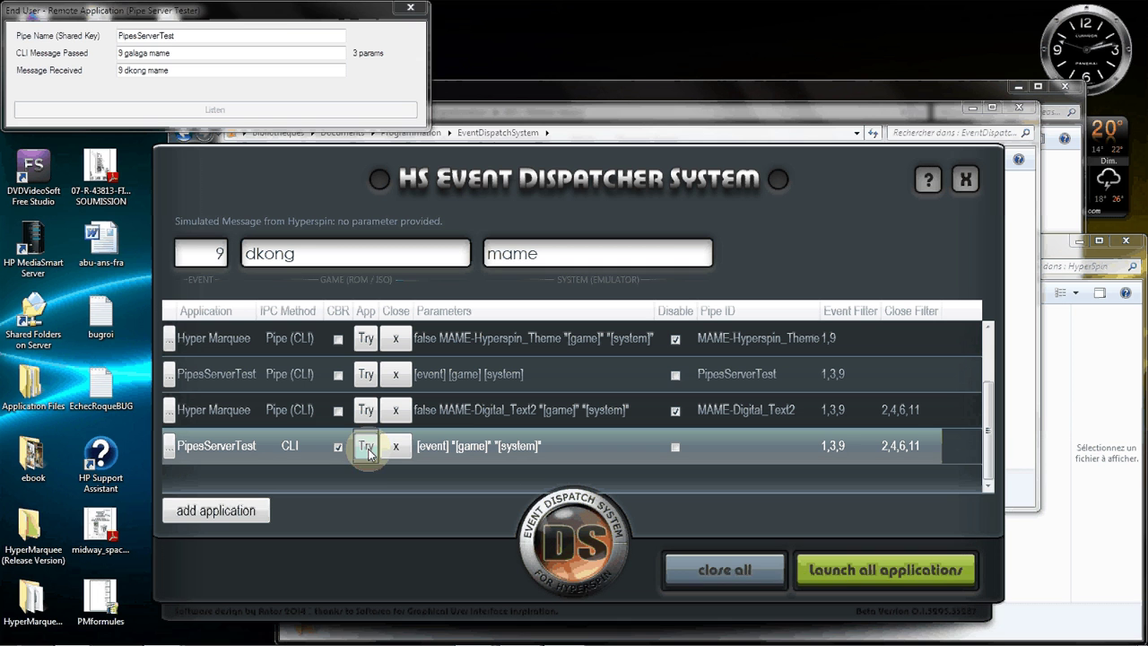
click(366, 445)
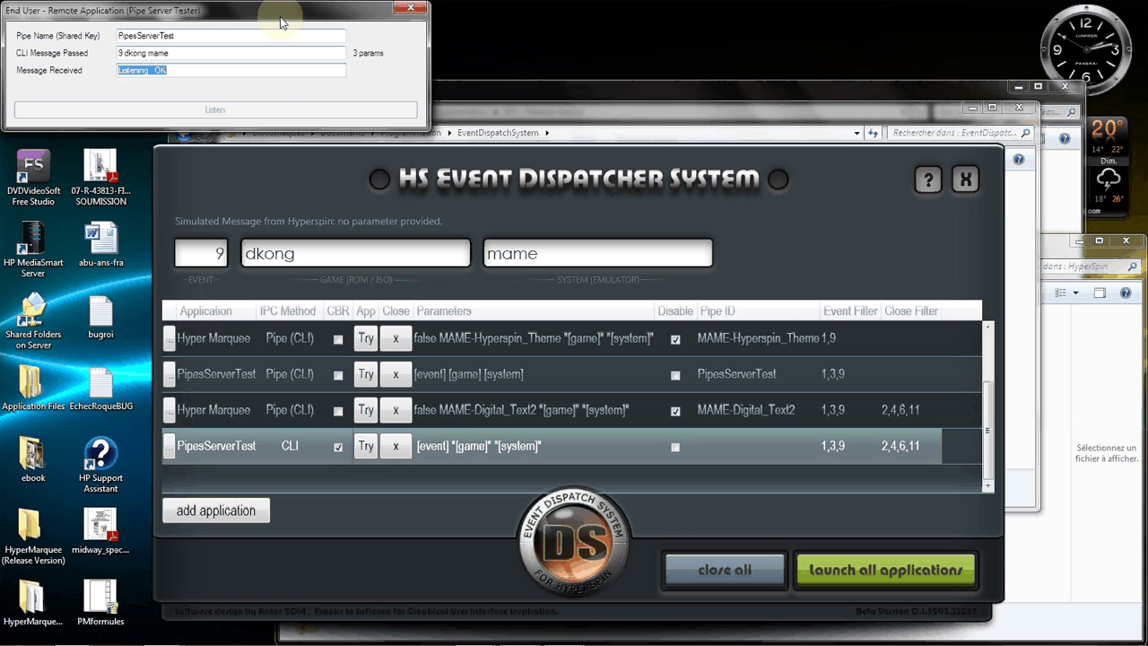
drag(281, 22, 705, 20)
click(284, 52)
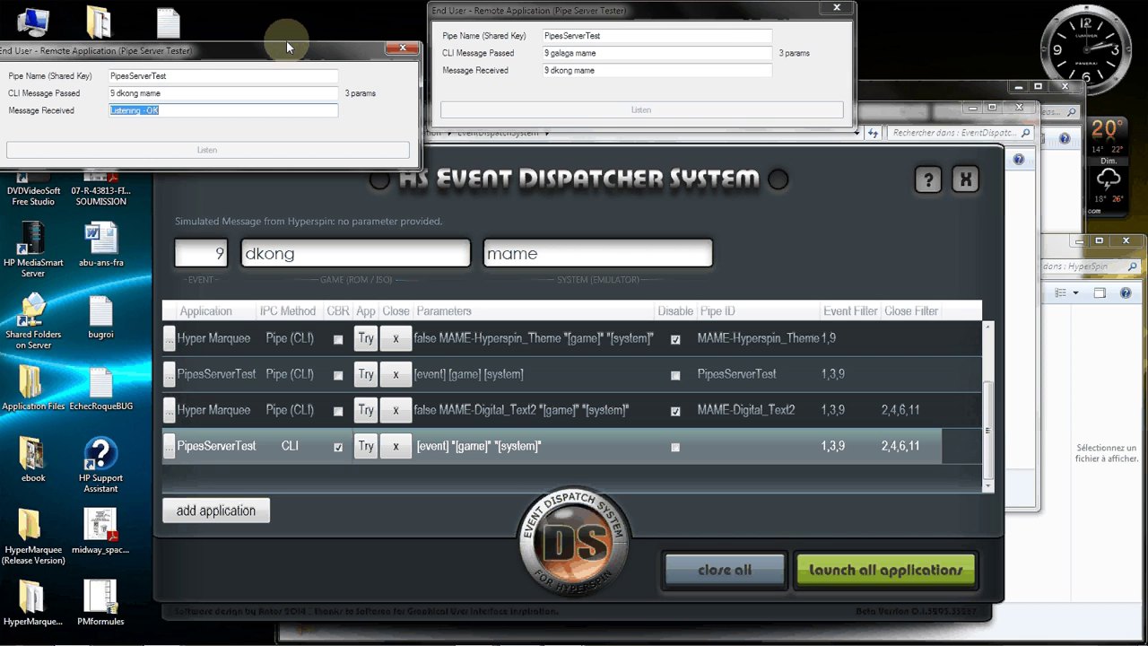
drag(287, 51, 287, 11)
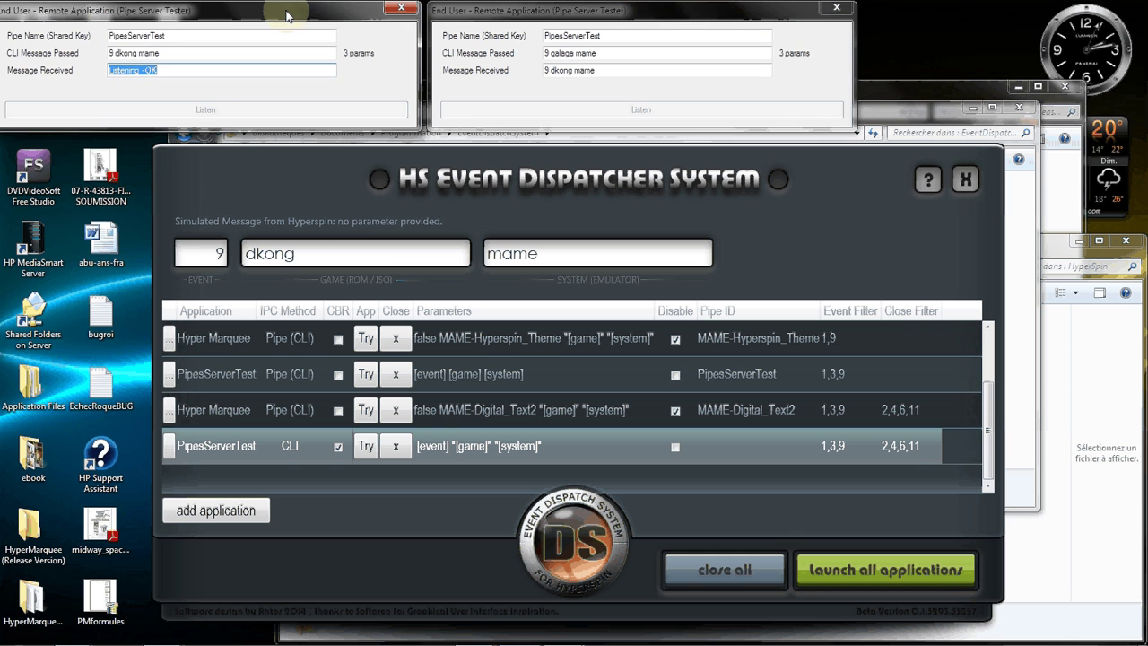
Set the simulated message's game name to galaga, retest both PipesServerTest entries and keep their tester windows side by side.
click(365, 262)
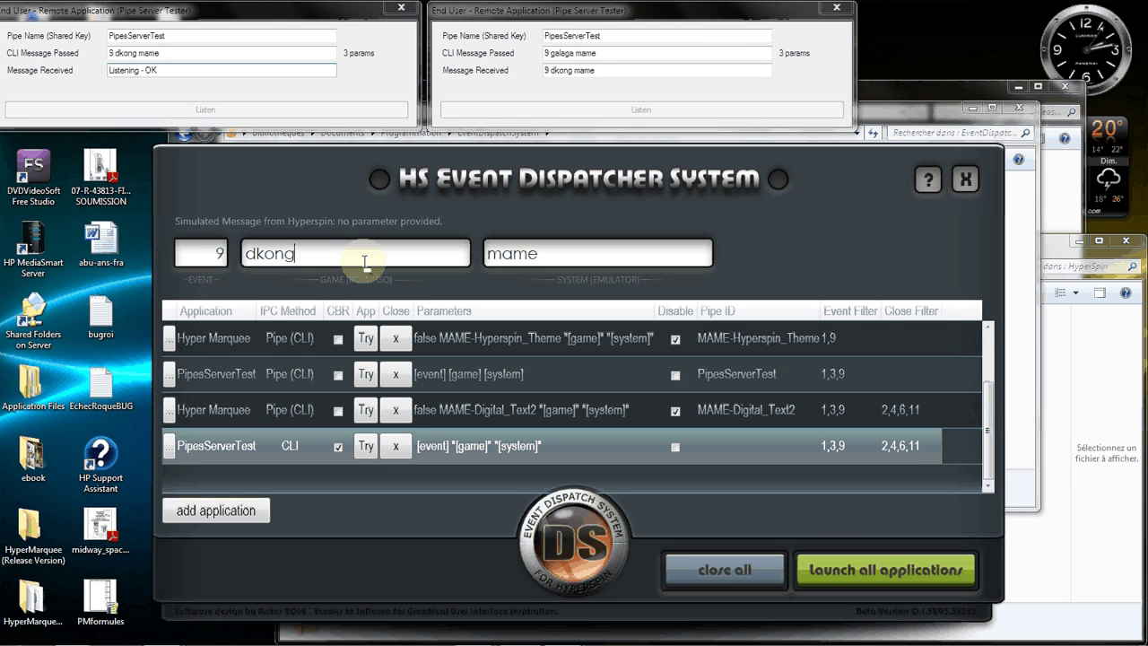
key(BackSpace)
key(BackSpace)
key(BackSpace)
key(BackSpace)
key(BackSpace)
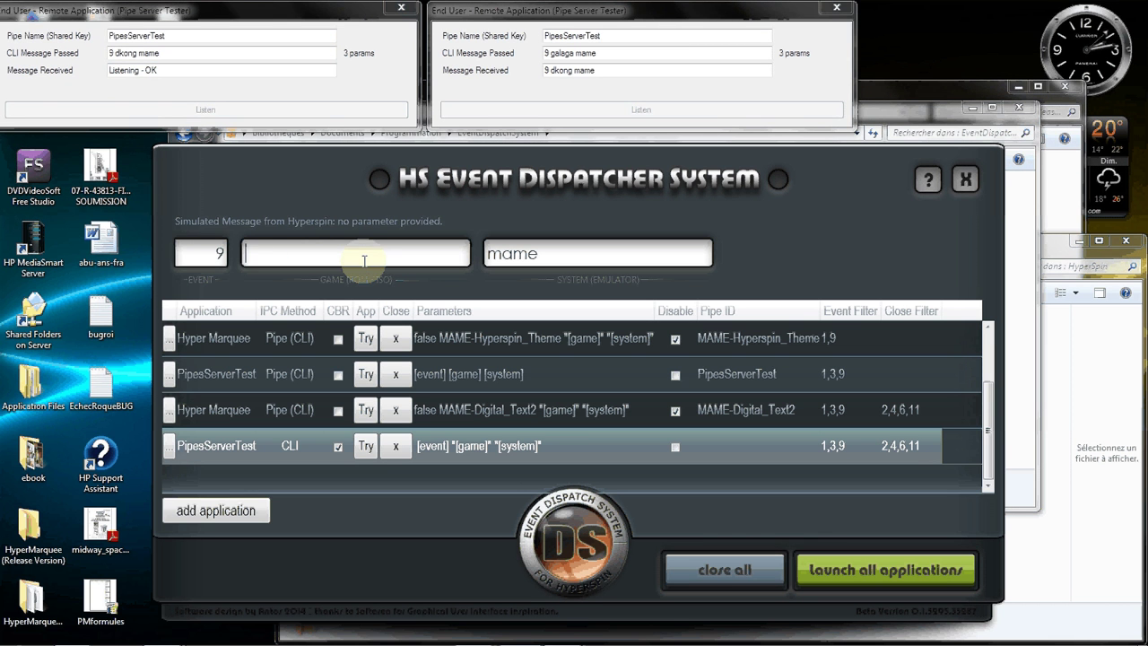
text(galaga)
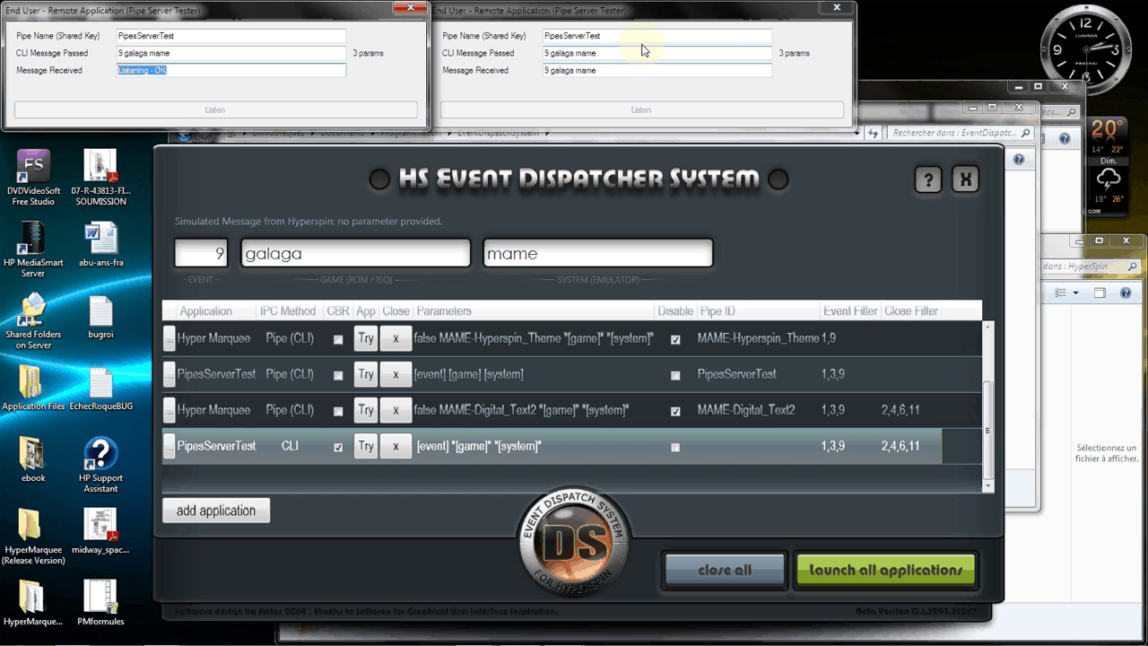
drag(644, 19, 653, 20)
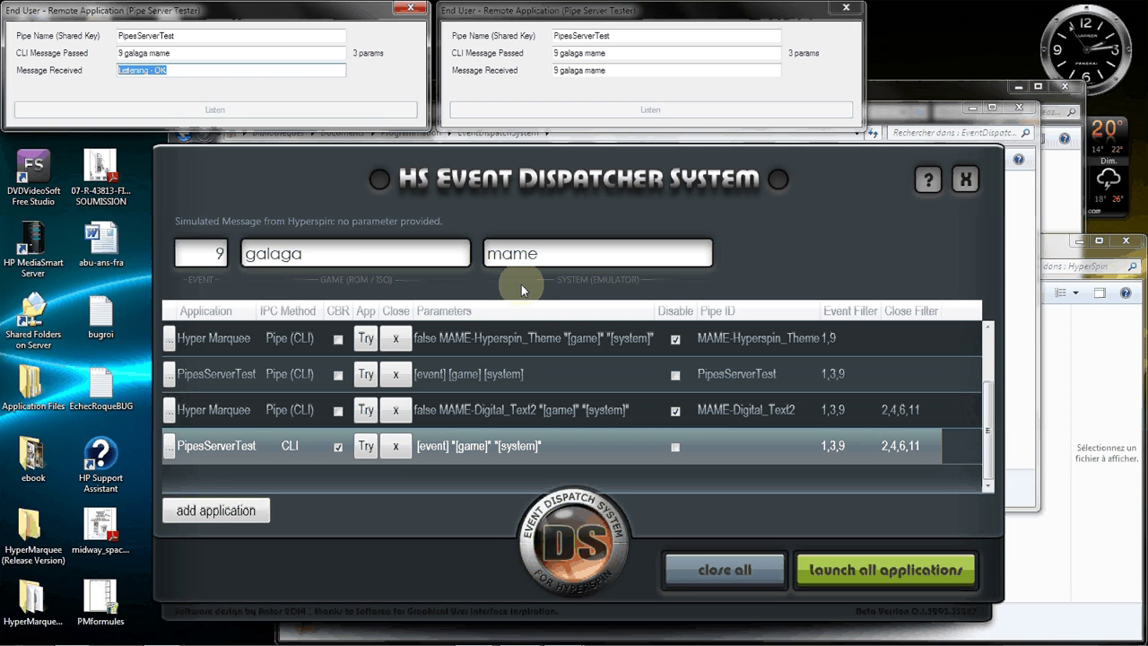
Set the simulated message's game name to 1943 and launch all applications.
click(338, 255)
key(BackSpace)
key(BackSpace)
key(BackSpace)
key(BackSpace)
key(BackSpace)
key(BackSpace)
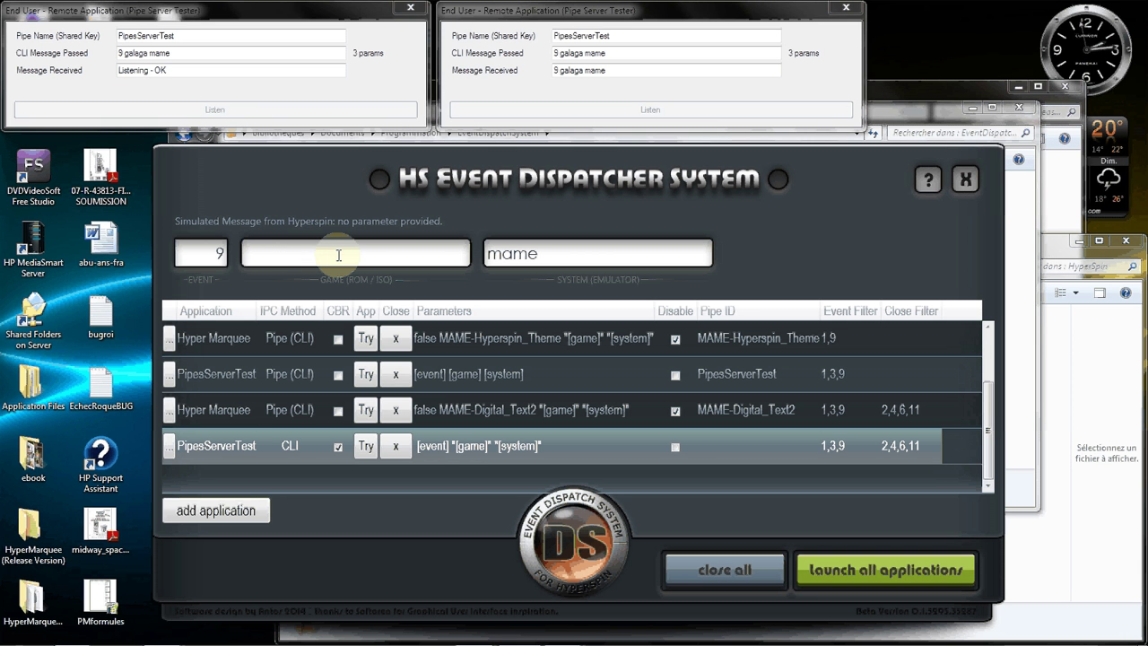
text(1943)
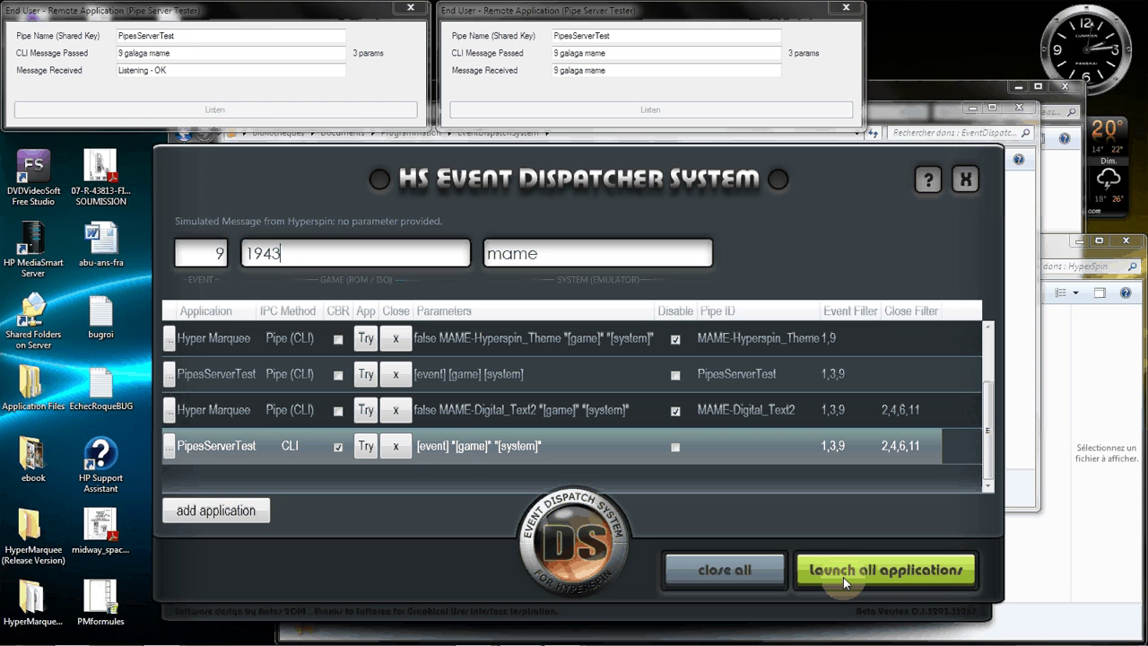
click(842, 577)
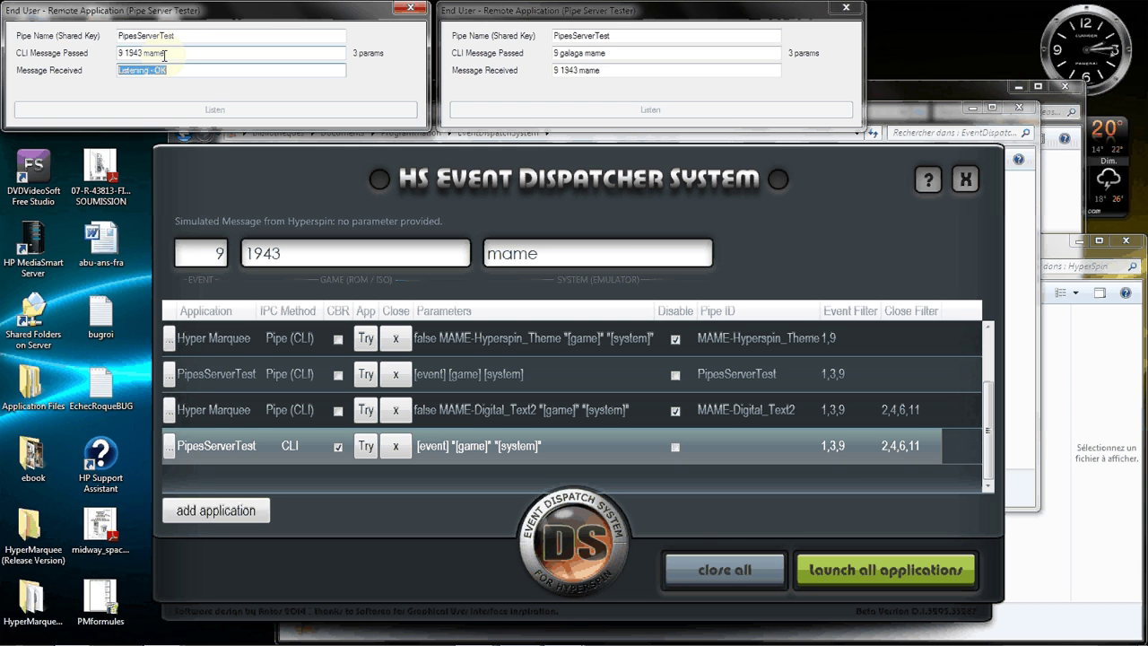
Launch all applications with the simulated game name mspacman and close them all after checking the tester windows.
click(321, 256)
key(ctrl+a)
text(mspacman)
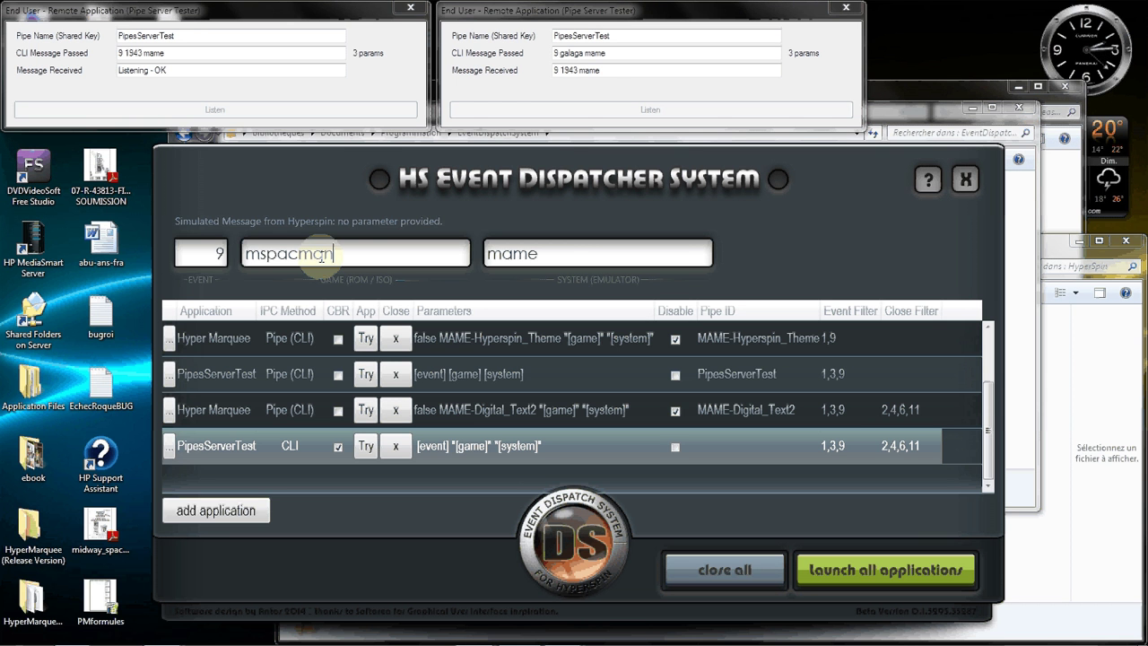
click(867, 569)
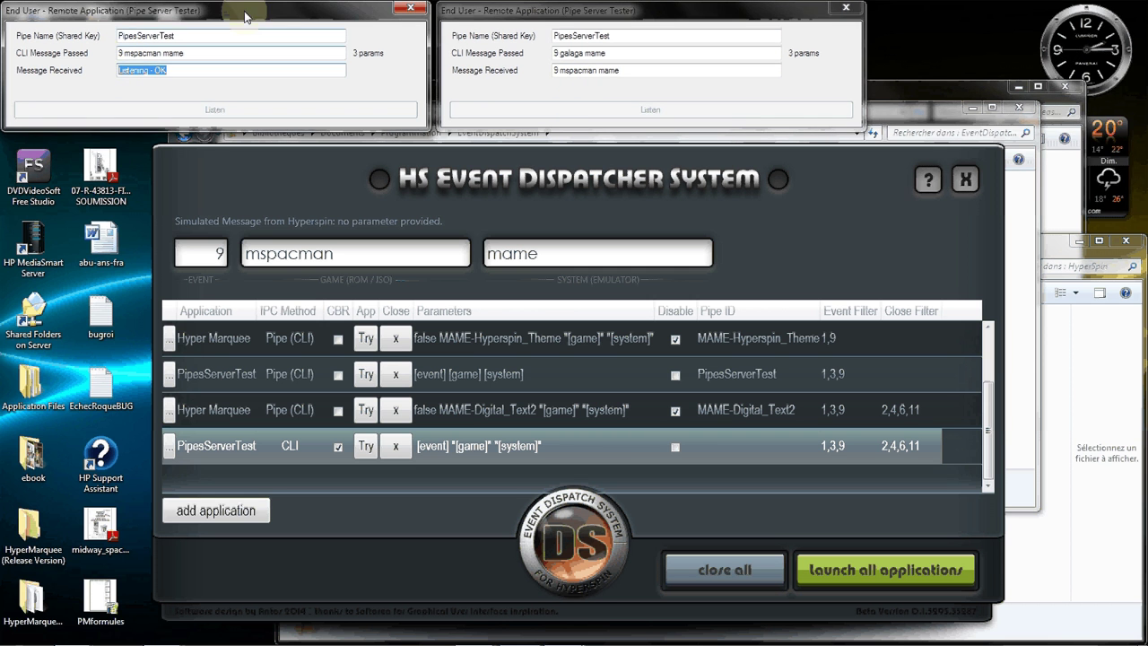
click(723, 569)
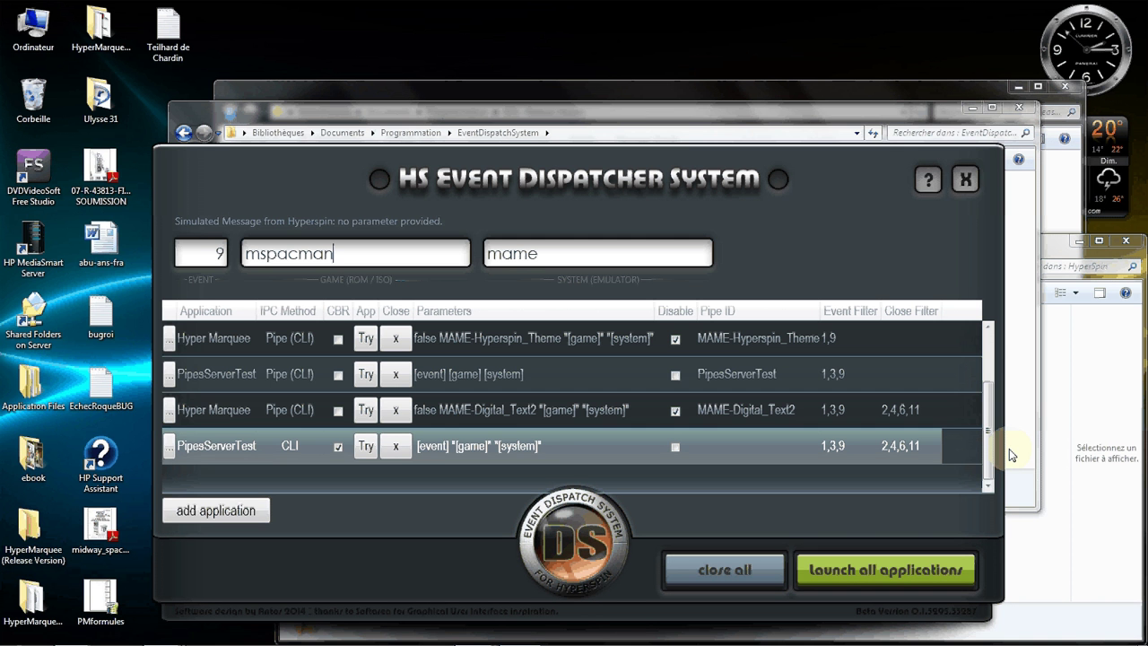
Enable the Hyper Marquee entries MAME-Marquee_Image and MAME-Digital_Text2, and disable both PipesServerTest entries.
drag(990, 427, 991, 357)
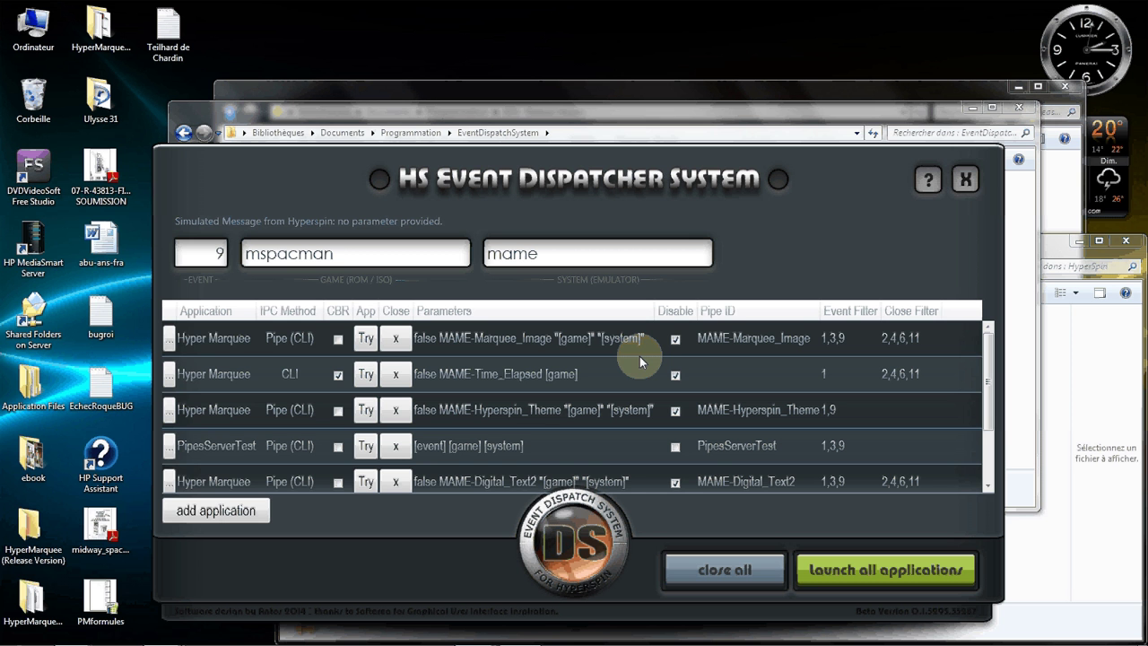
click(677, 338)
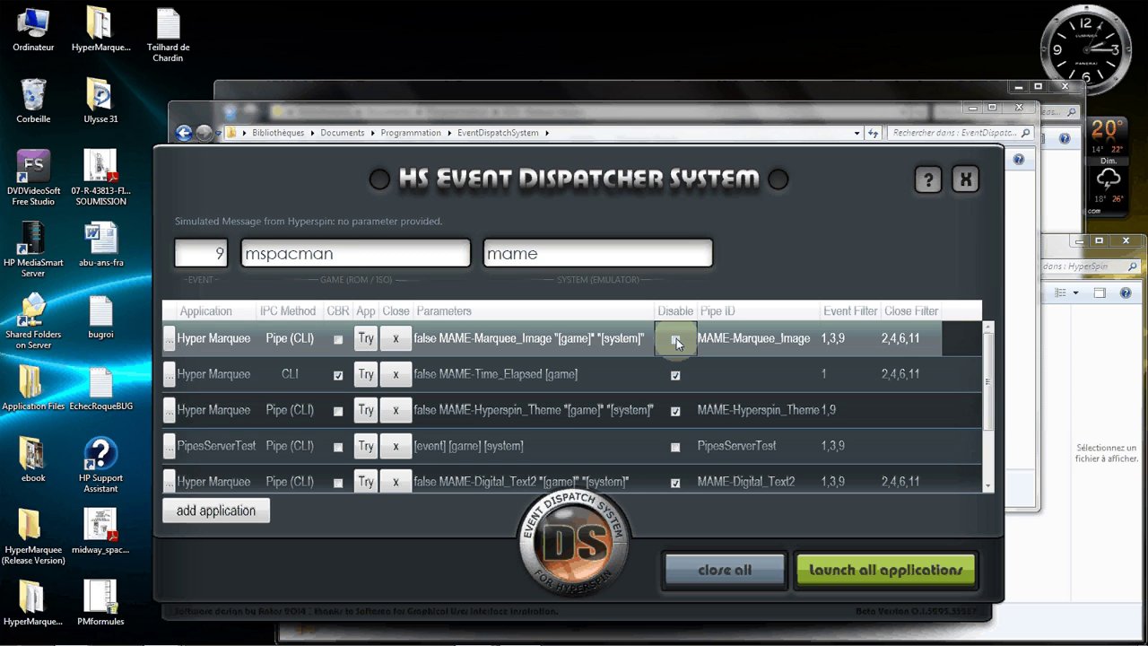
click(674, 446)
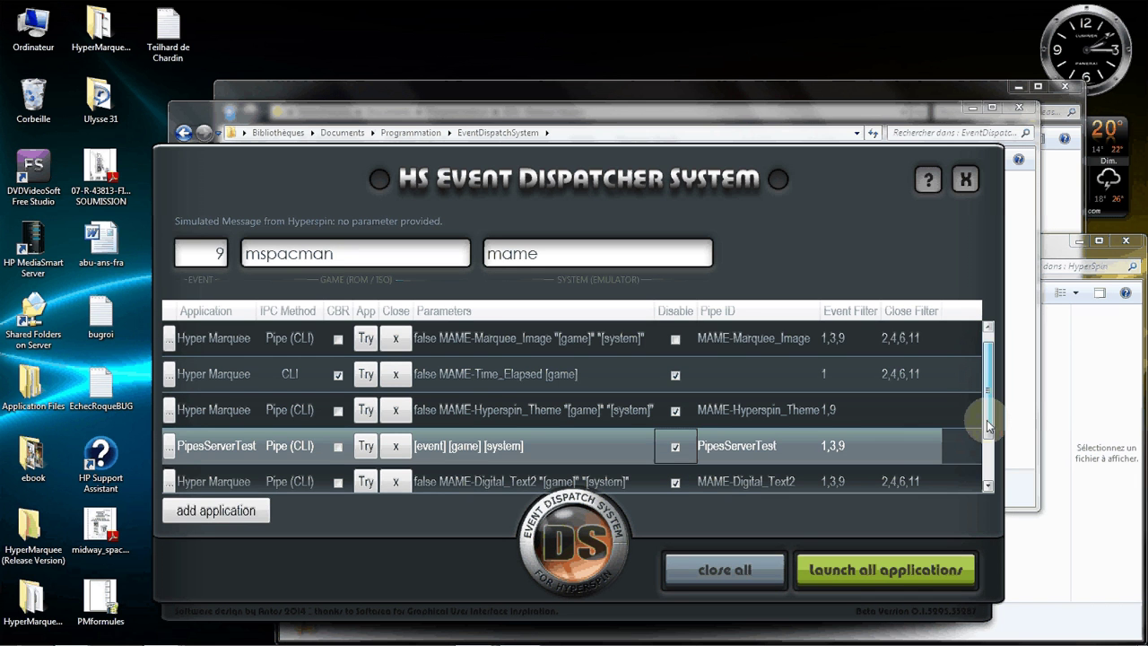
scroll(741, 426, down, 2)
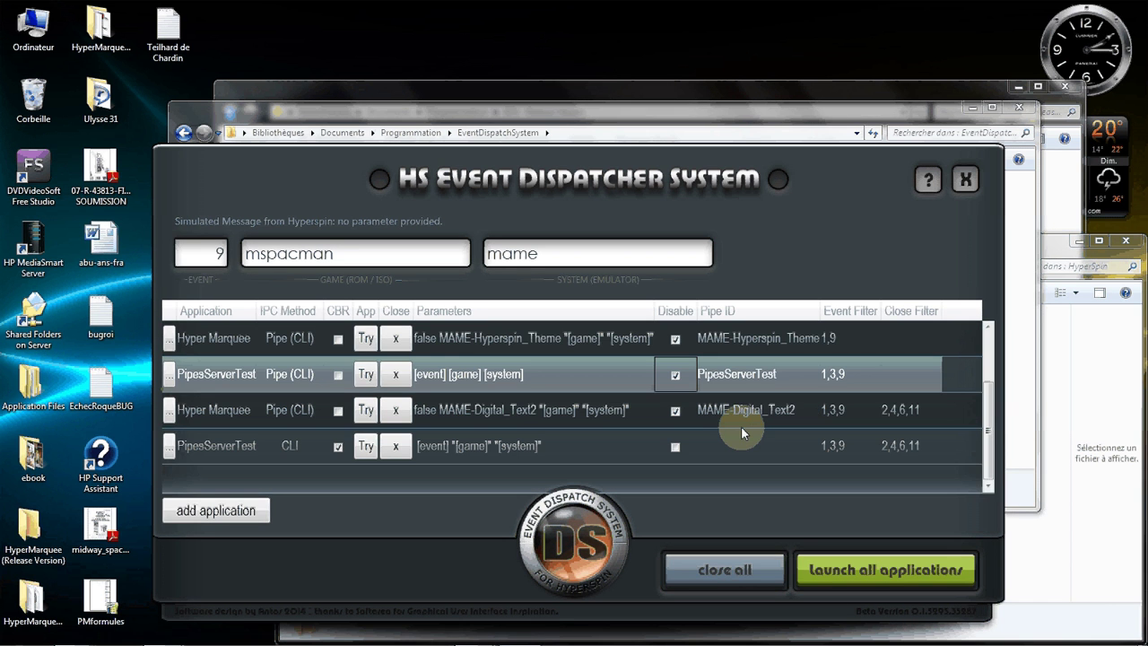
click(674, 451)
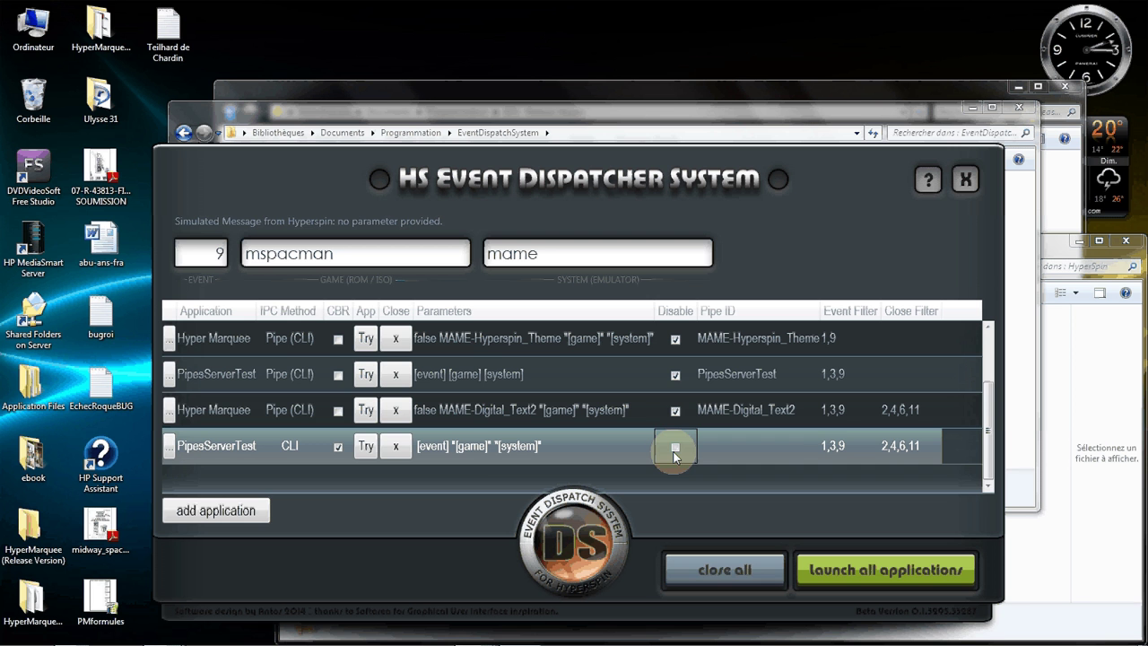
click(673, 447)
click(675, 411)
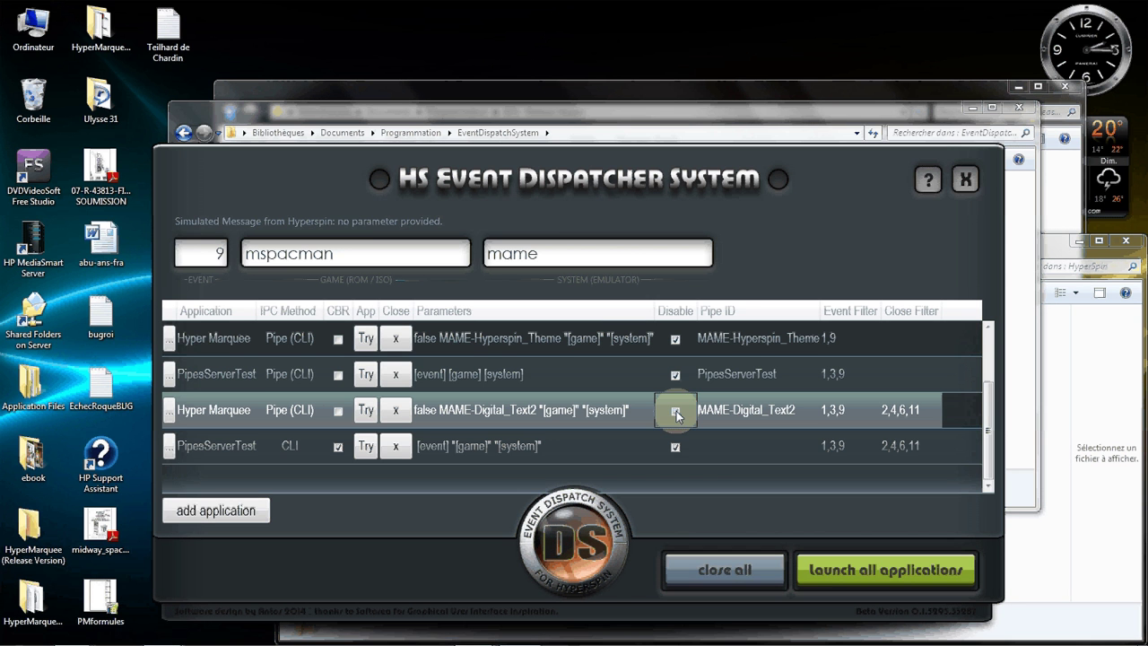
click(676, 410)
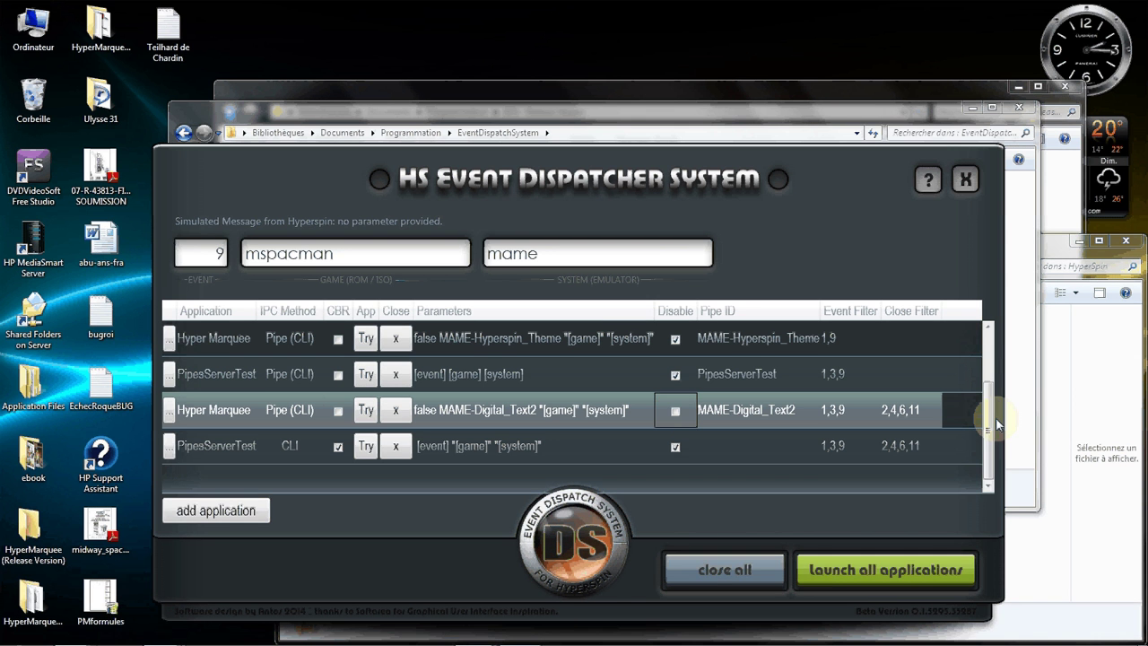
drag(995, 426, 986, 340)
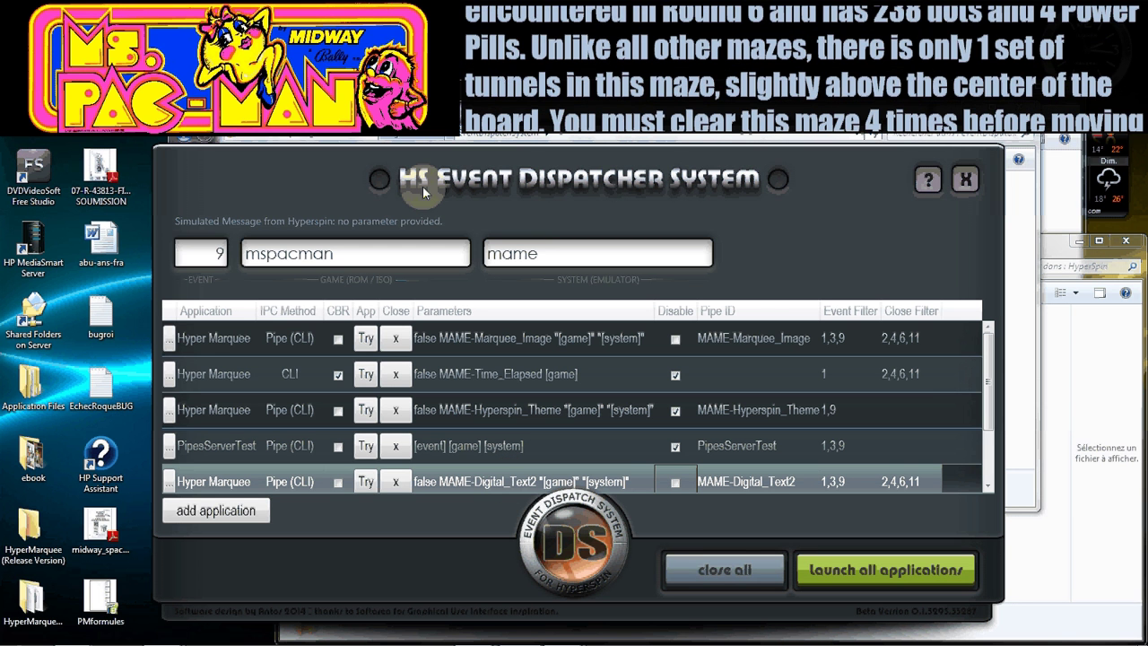
Set the simulated game name to btime, launch all applications and inspect the Hyper Marquee image and text windows.
click(363, 255)
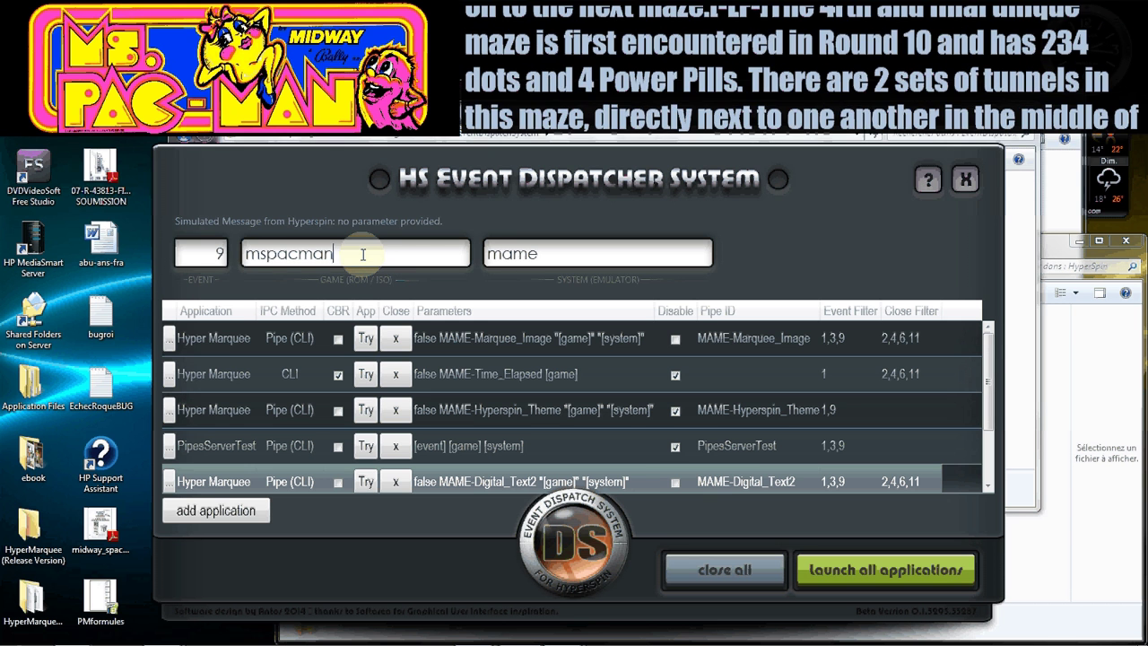
key(ctrl+a)
key(BackSpace)
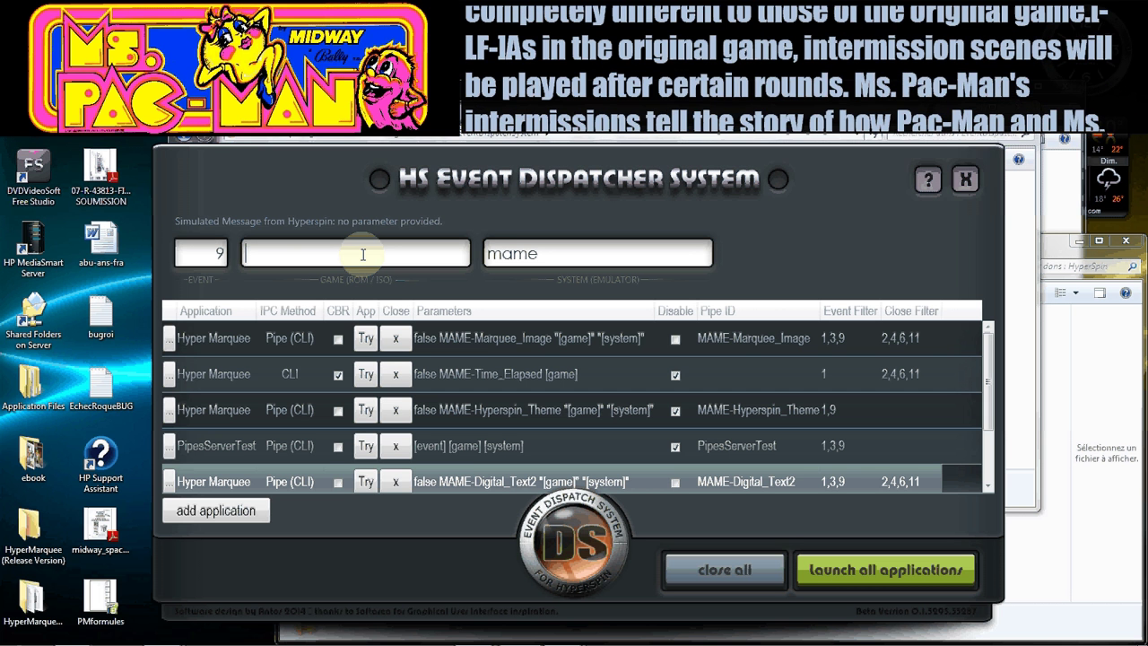
text(btim)
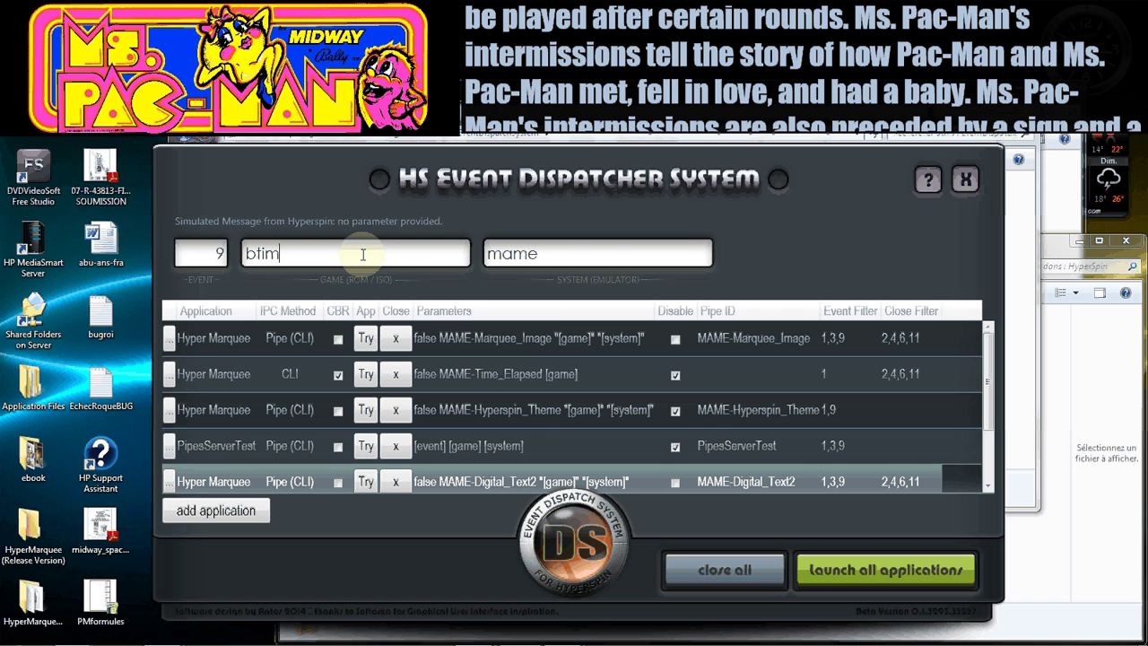
text(e)
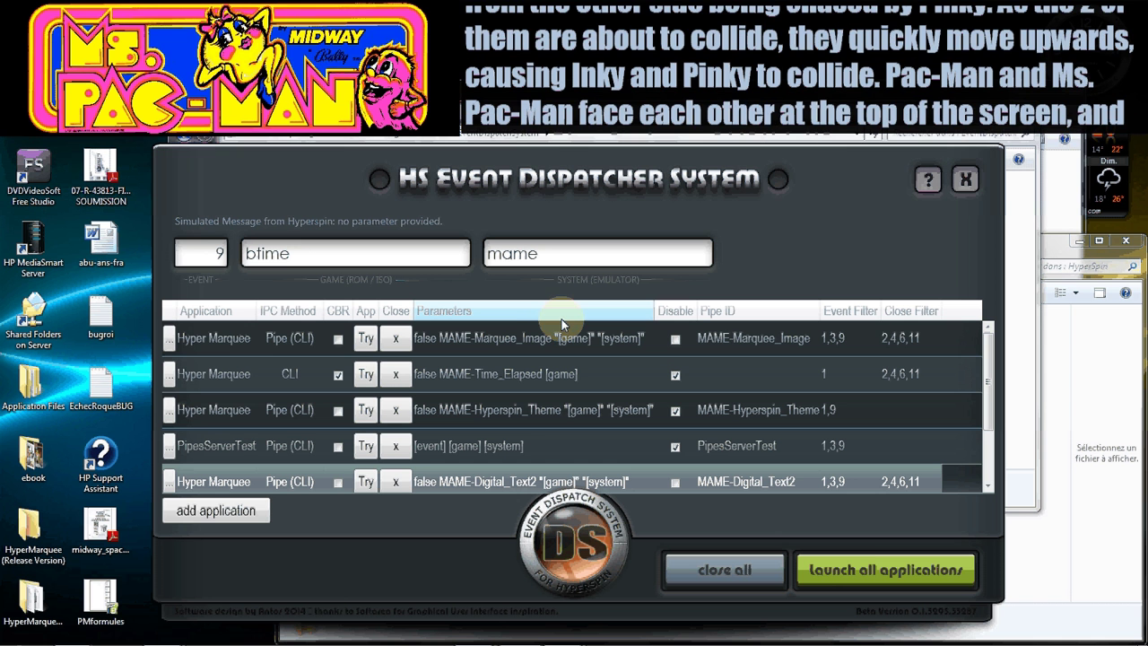
click(870, 571)
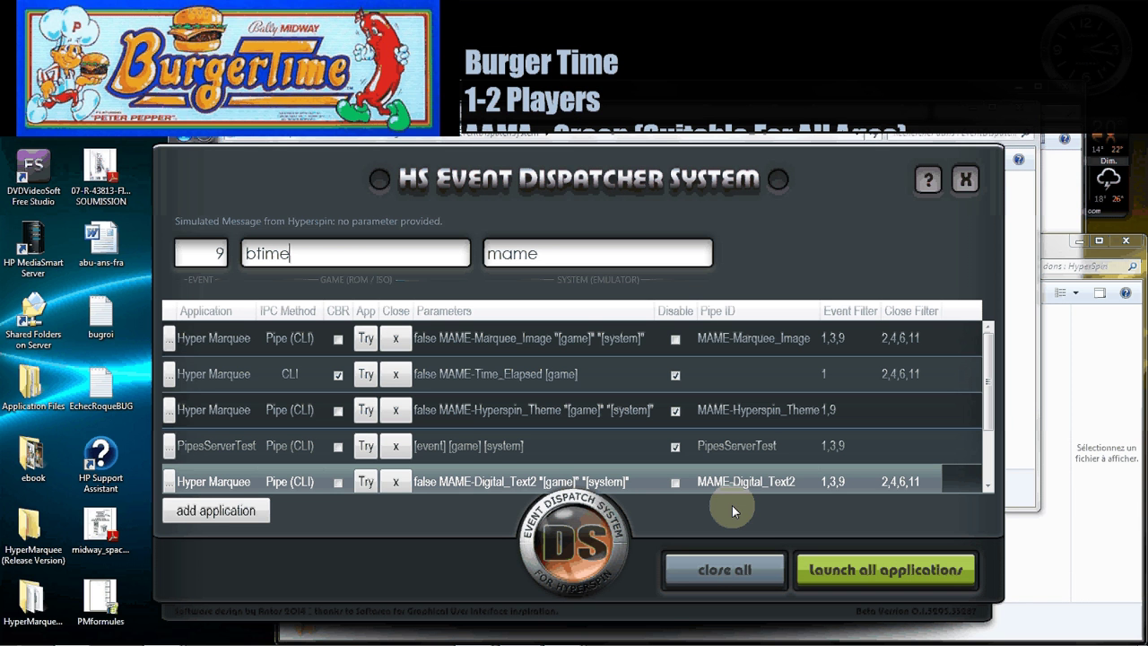
mouse_move(308, 105)
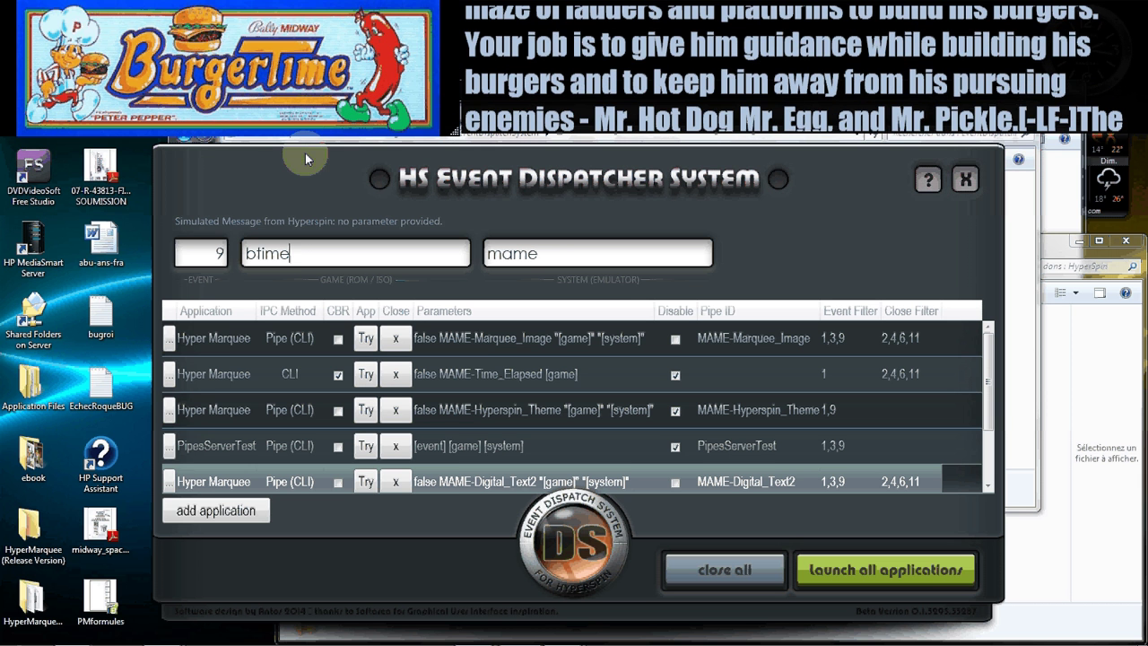
mouse_move(278, 93)
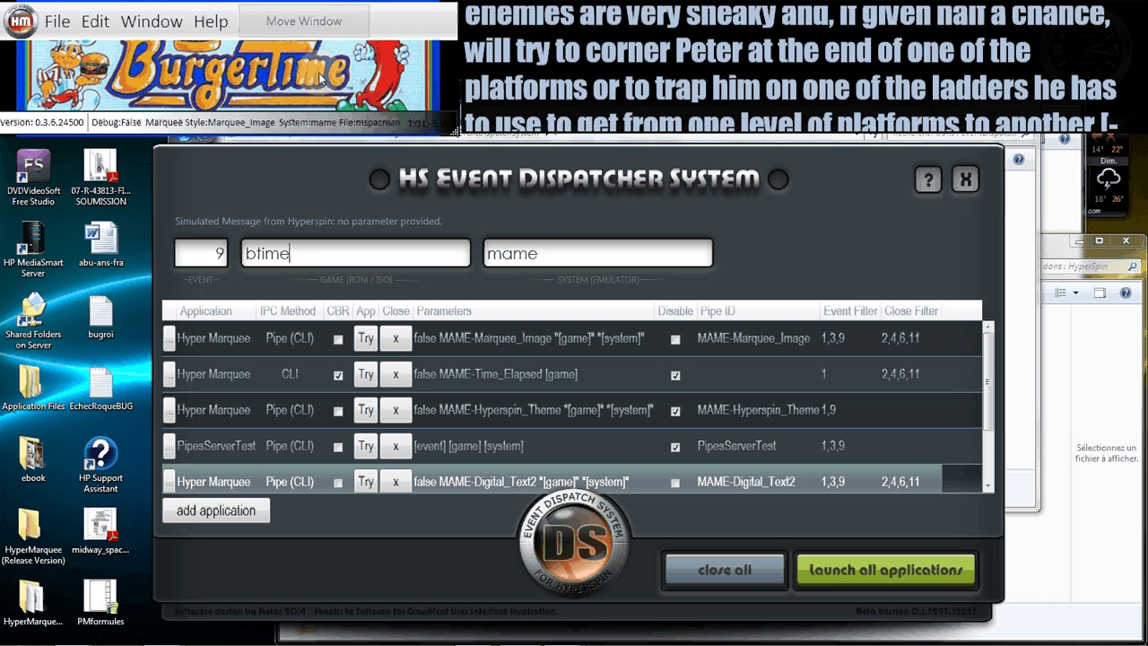
mouse_move(570, 80)
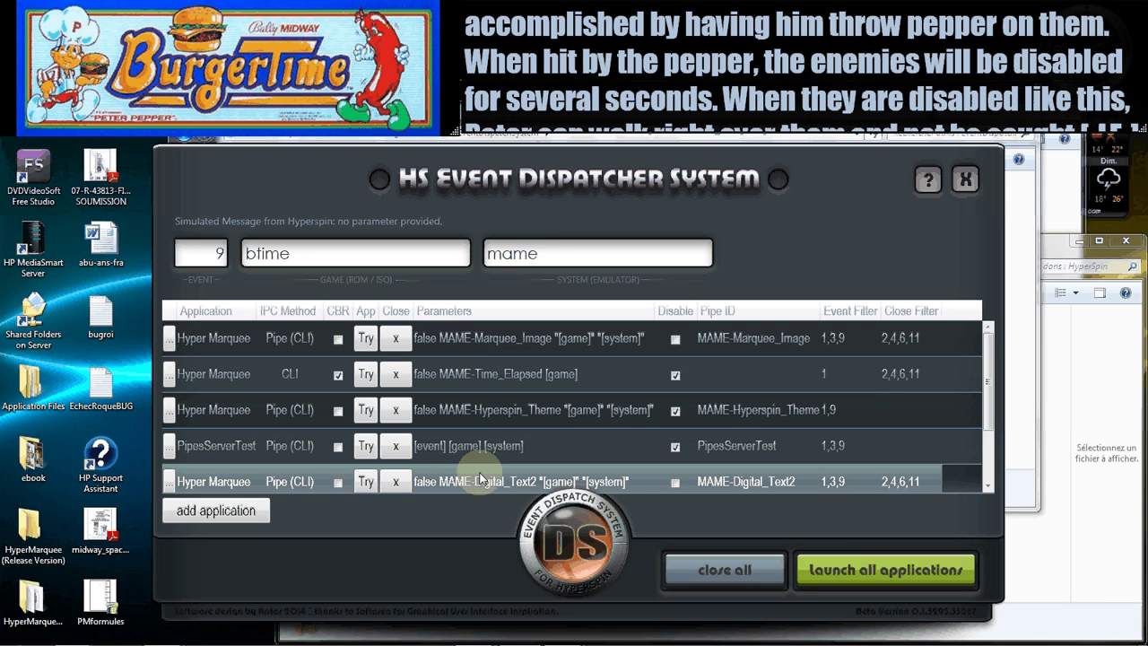
Launch all applications with the simulated game name galaga and open the marquee image window's application preferences and settings.
click(836, 563)
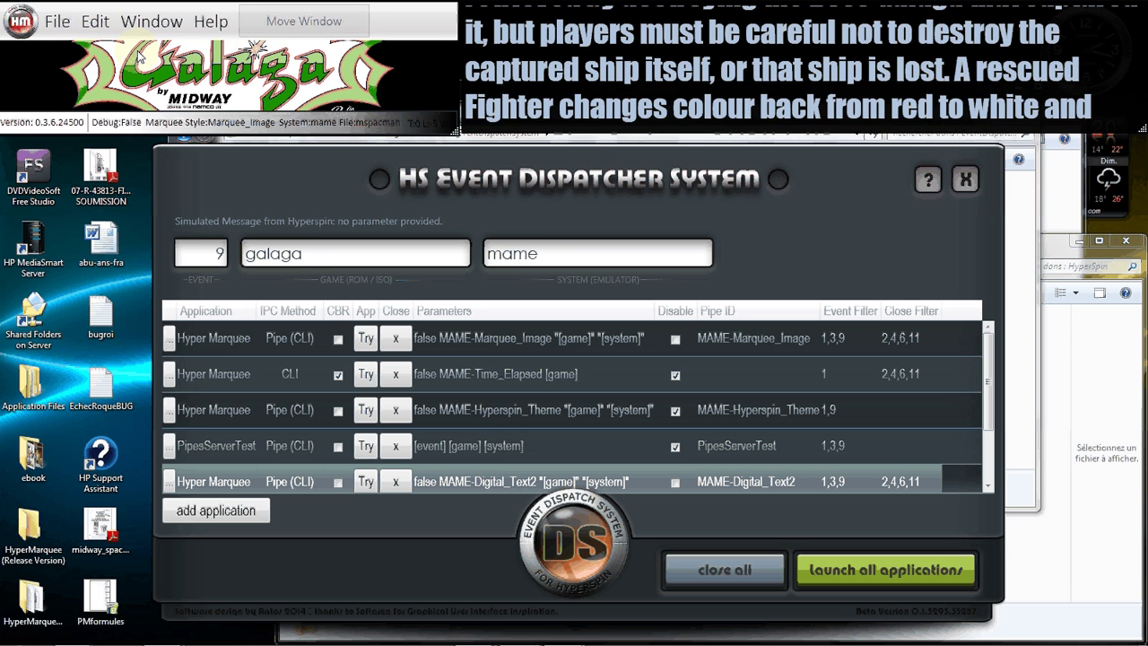
click(95, 20)
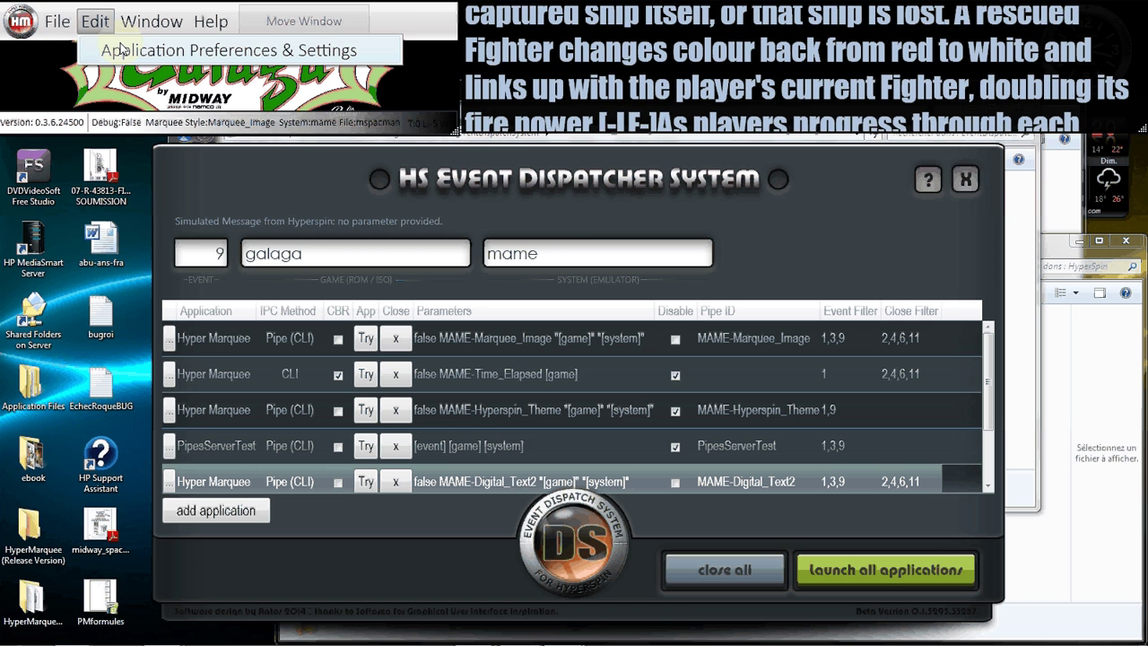
click(121, 49)
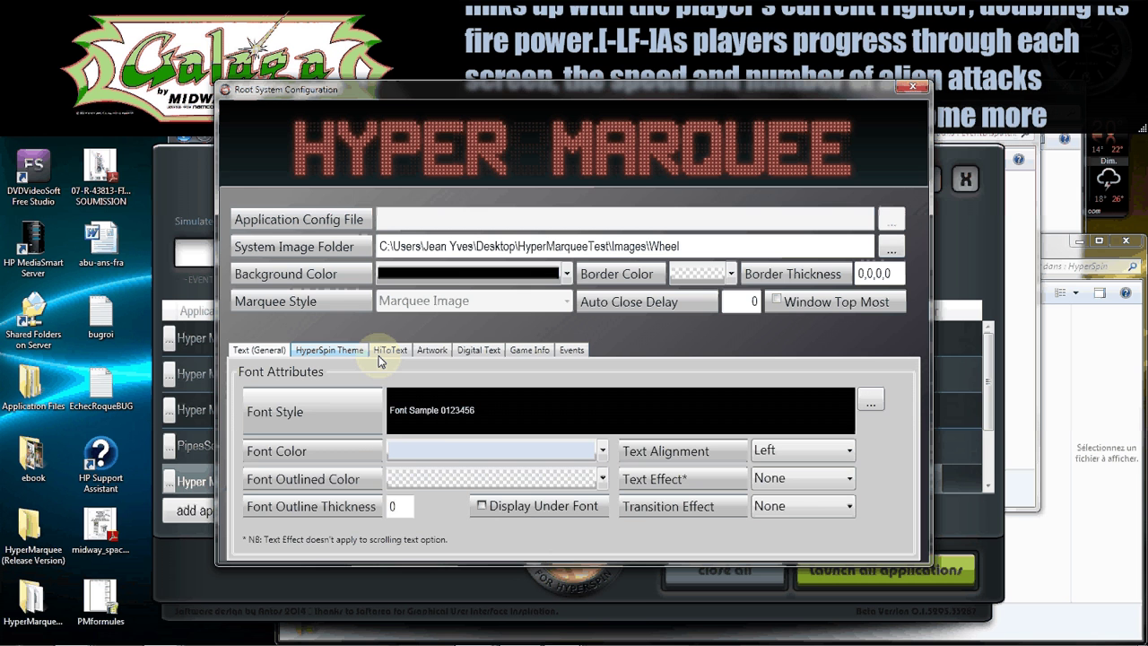
Review the artwork settings in the root system configuration, including the wildcard fields that can be inserted into the Artwork File path.
click(431, 350)
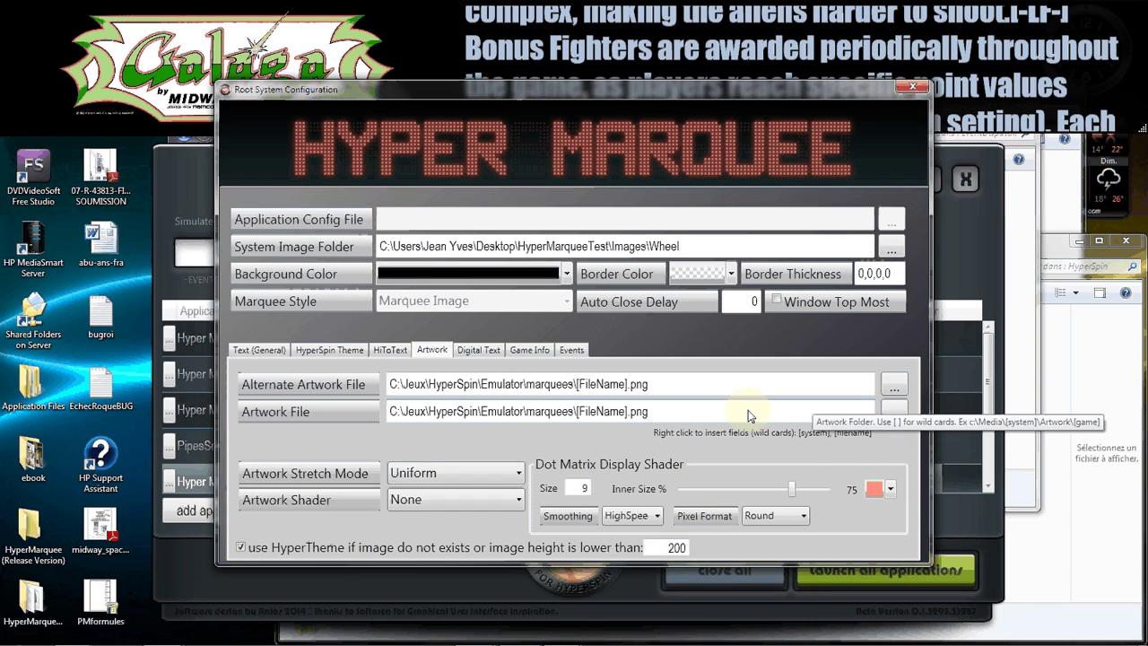
click(727, 385)
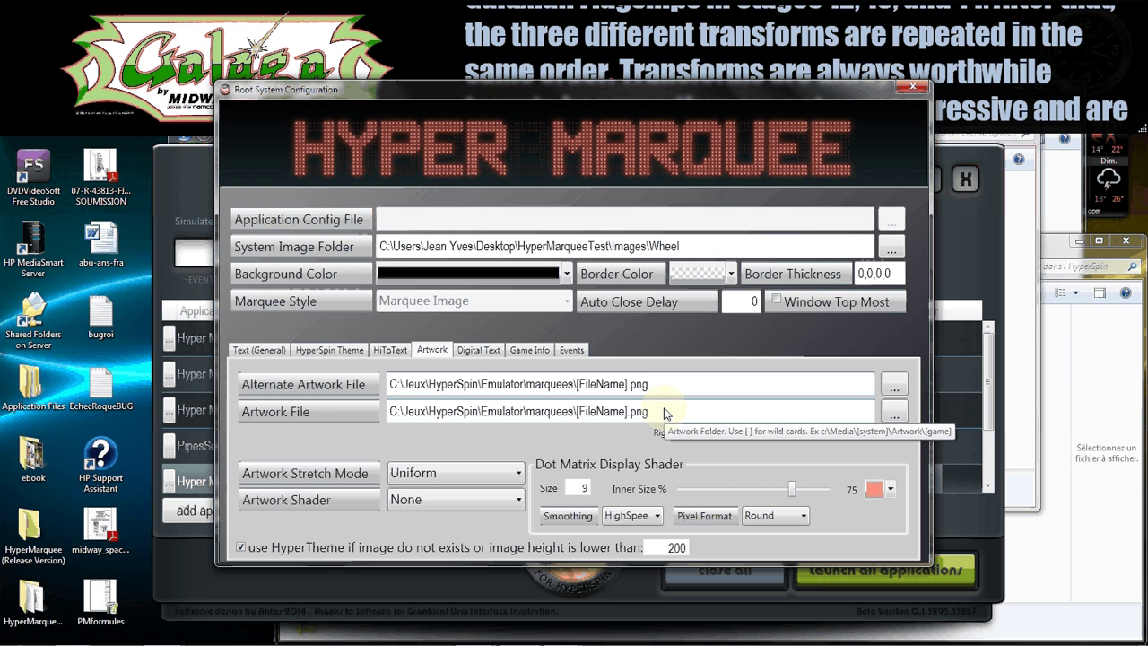
click(659, 414)
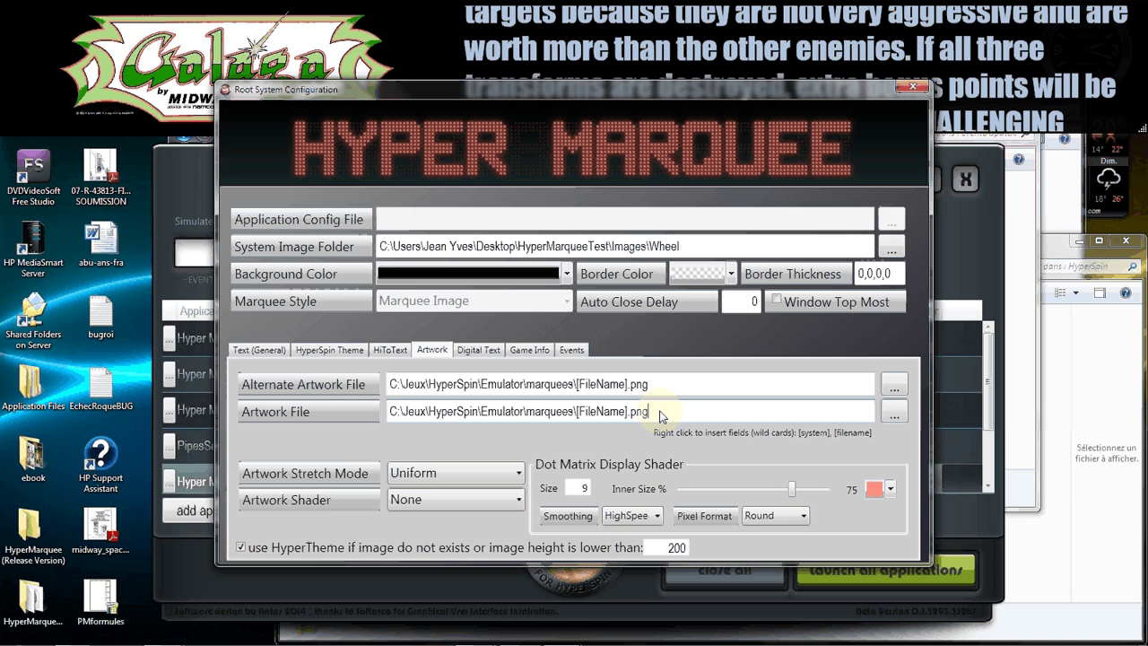
right_click(660, 415)
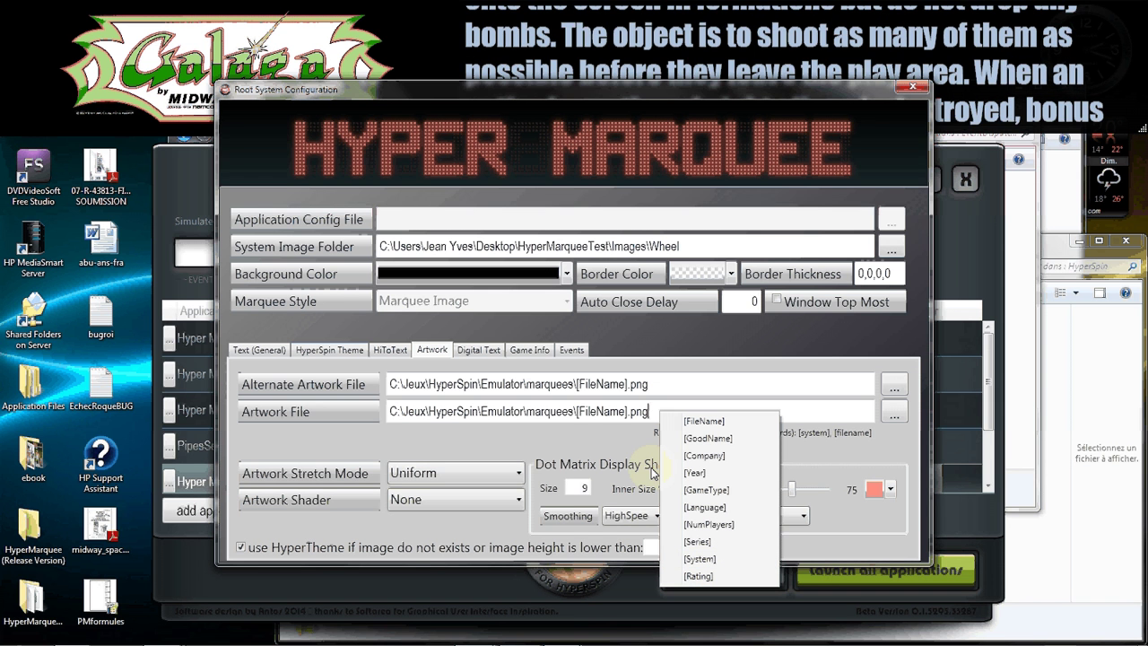
click(613, 415)
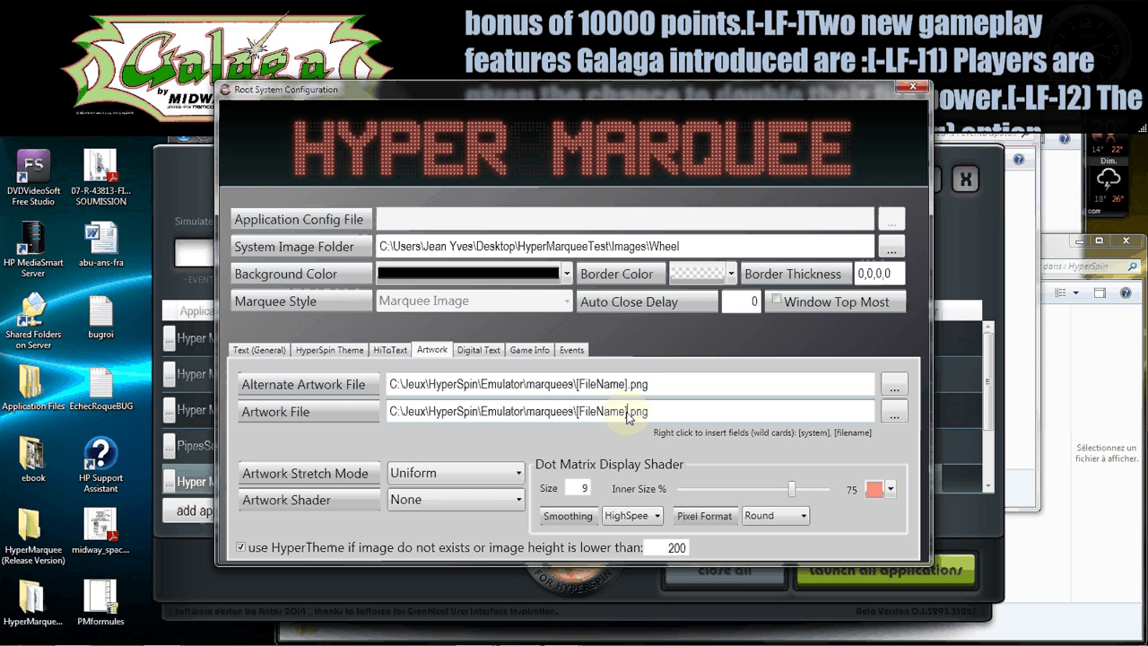
right_click(627, 416)
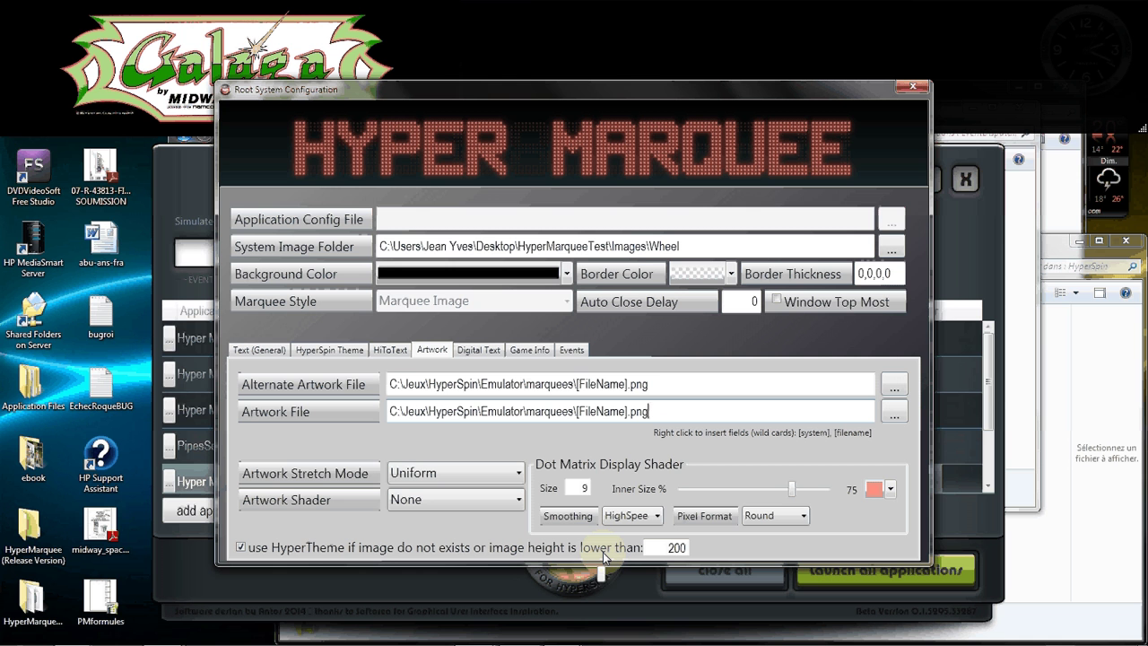
Review the HyperSpin theme settings and the wildcard fields available for the Theme File path, and return to the artwork settings.
click(333, 350)
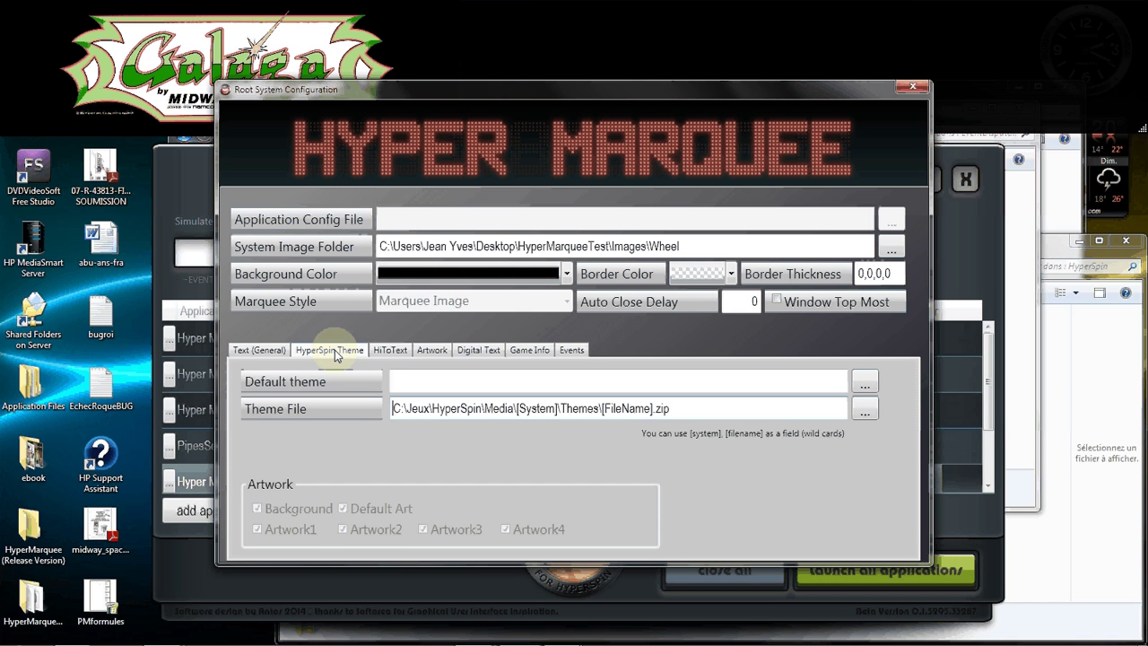
right_click(759, 406)
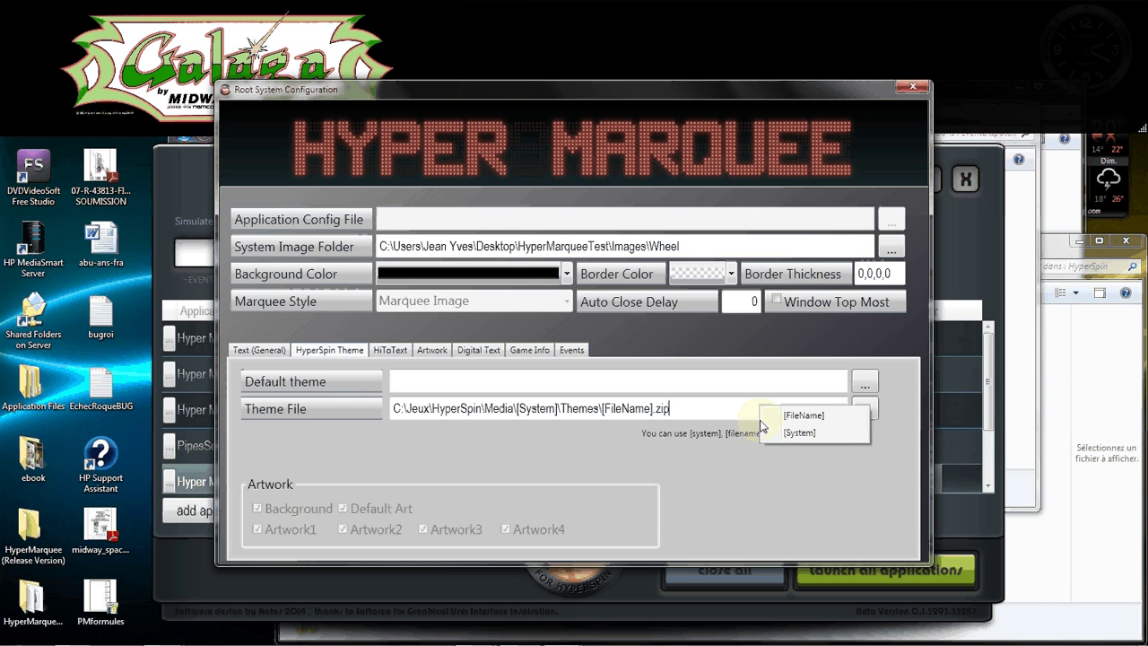
click(715, 421)
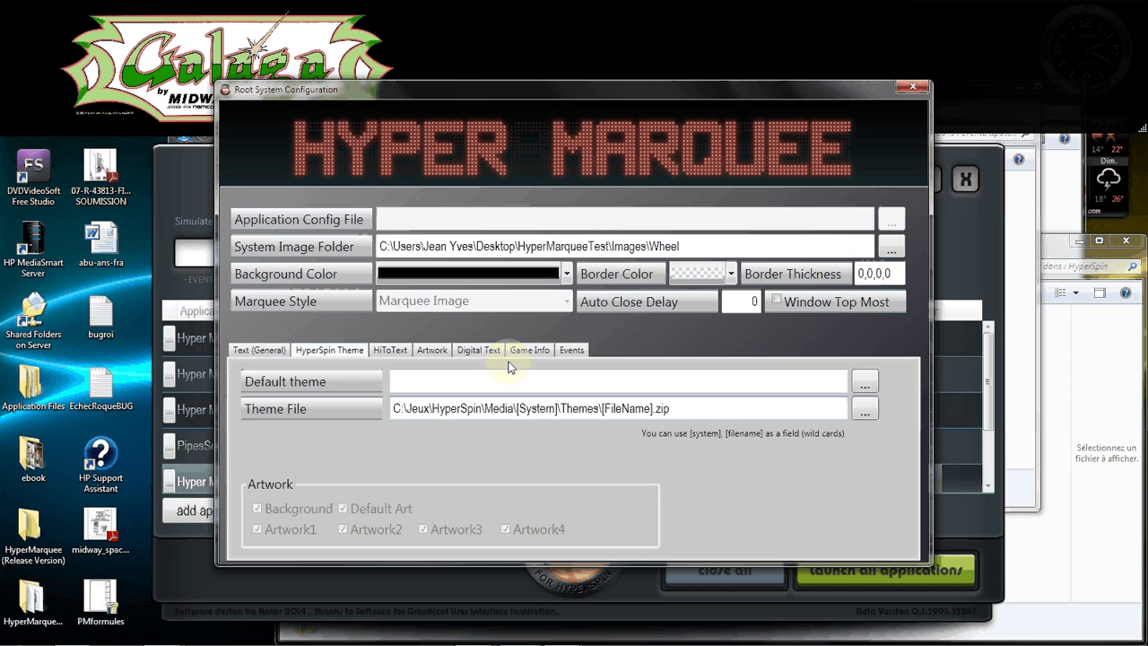
click(433, 350)
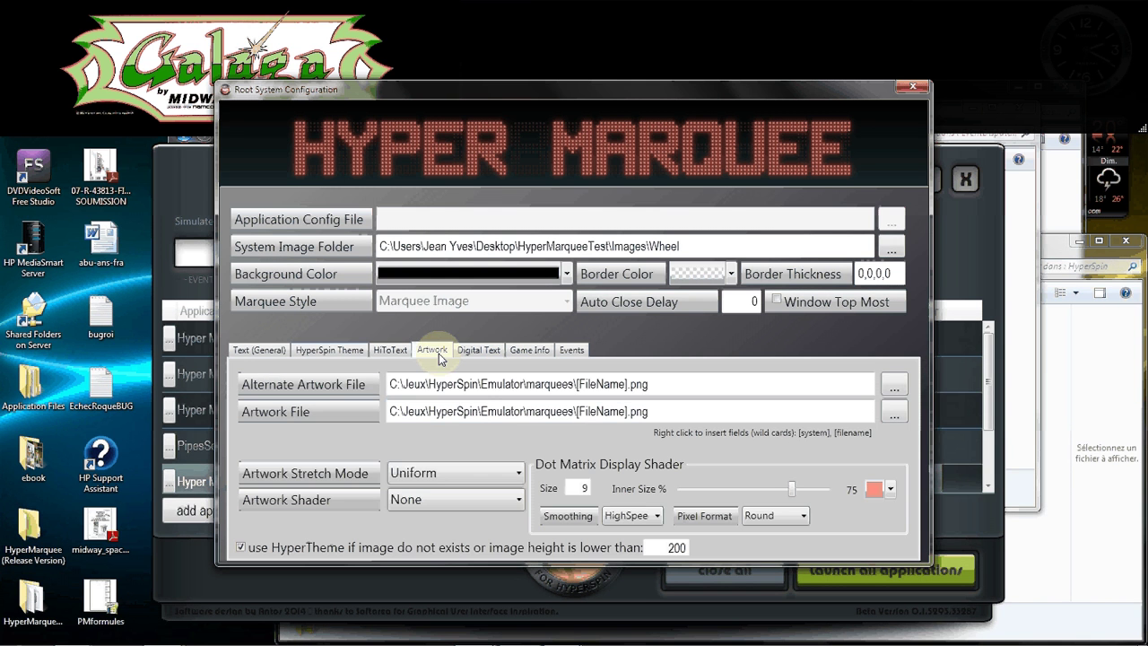